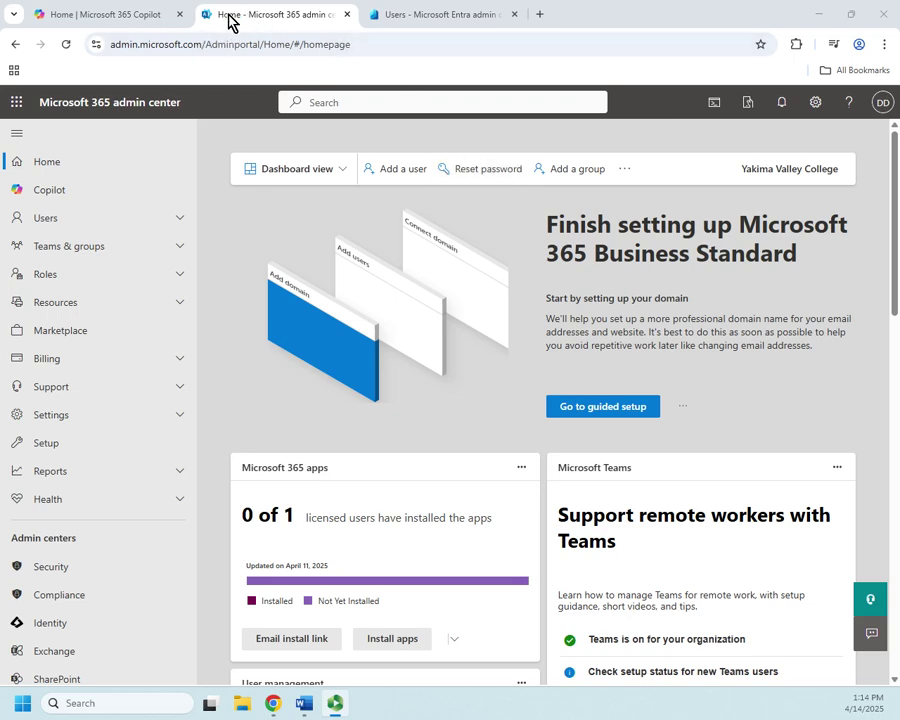
Switch to the Microsoft Entra admin center and collapse the Users section of its navigation
click(415, 15)
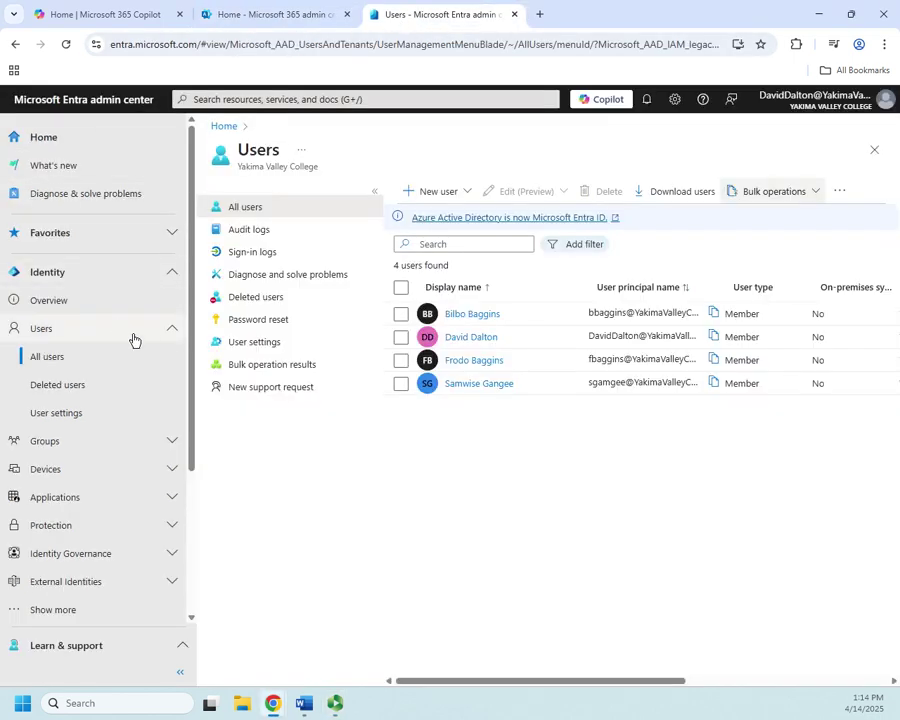
click(174, 327)
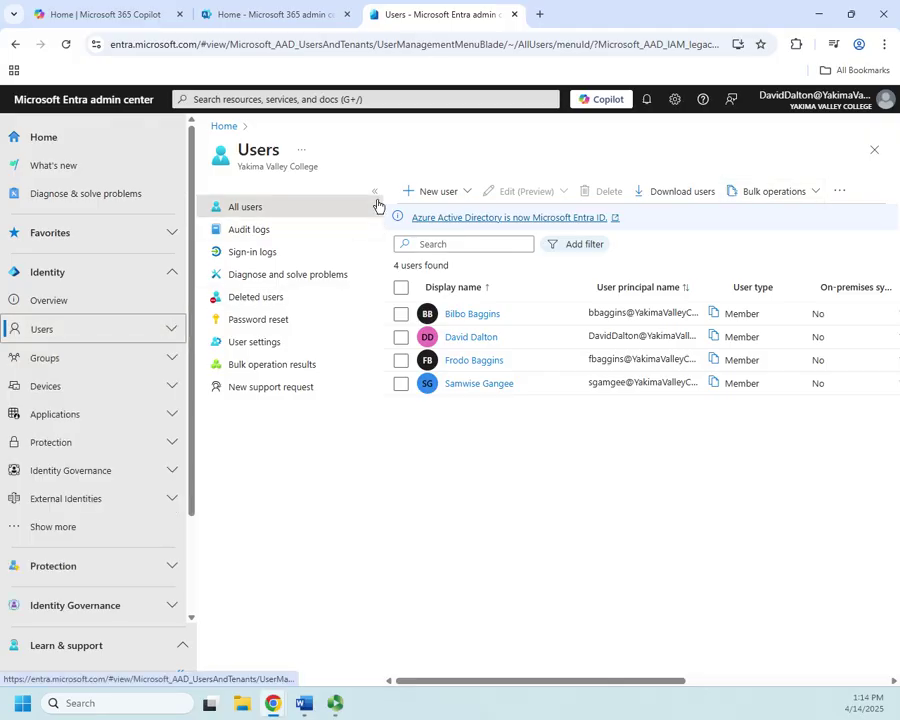
Return to the Microsoft 365 admin center and open the list of active teams and groups
click(298, 15)
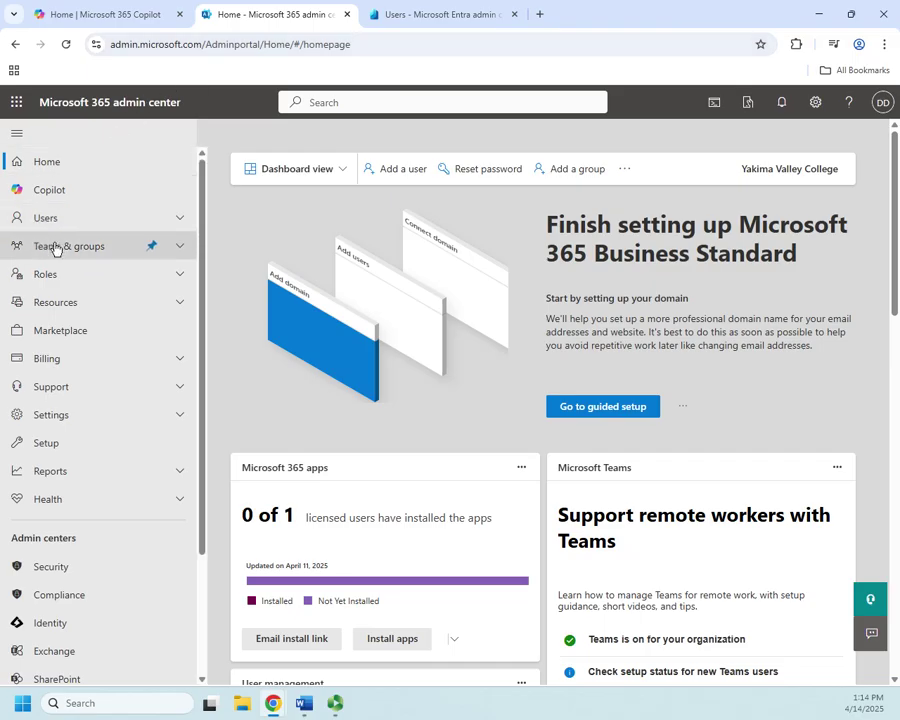
click(181, 249)
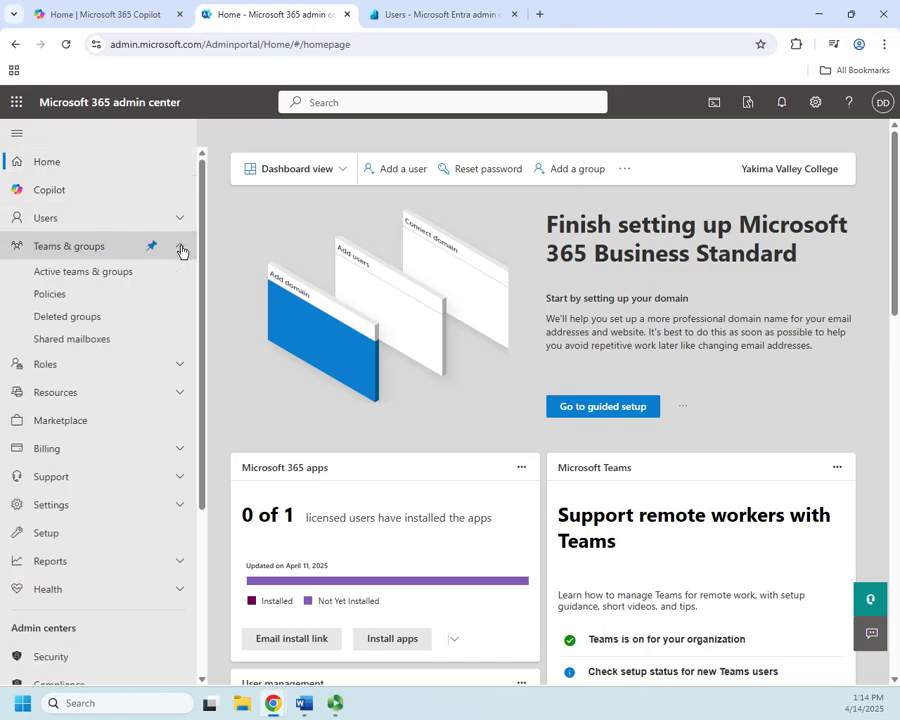
click(92, 279)
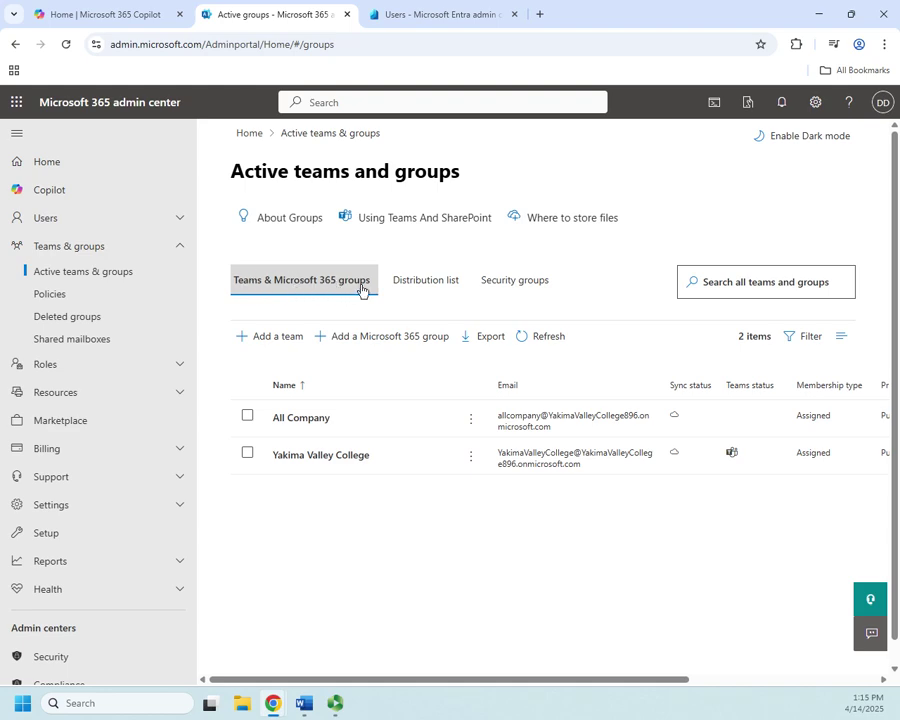
Compare the Teams & Microsoft 365 groups, distribution list and security groups categories and the group types each lets you add
click(438, 292)
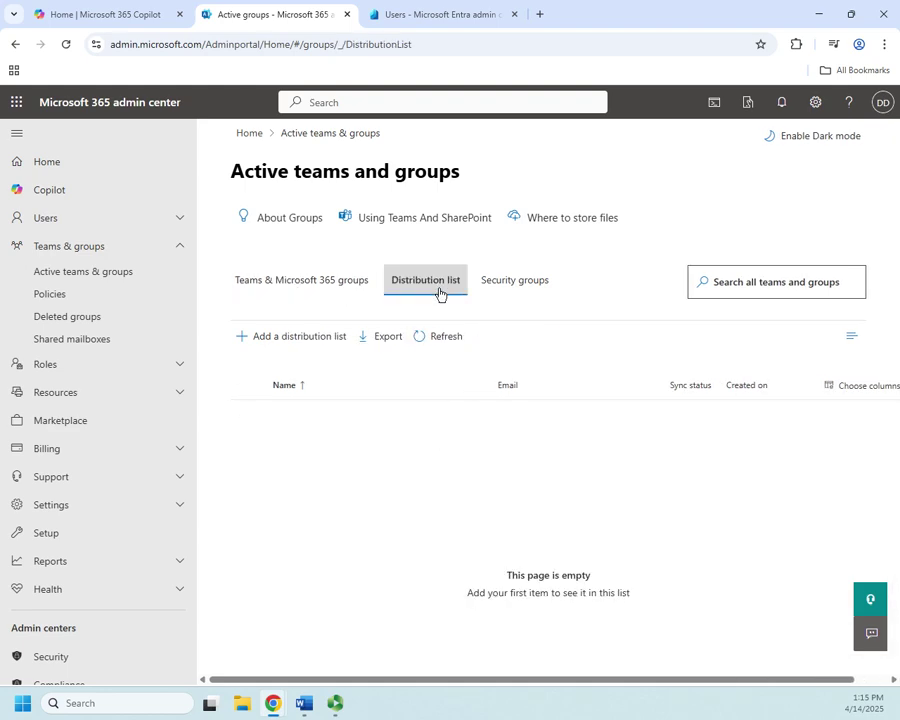
click(508, 287)
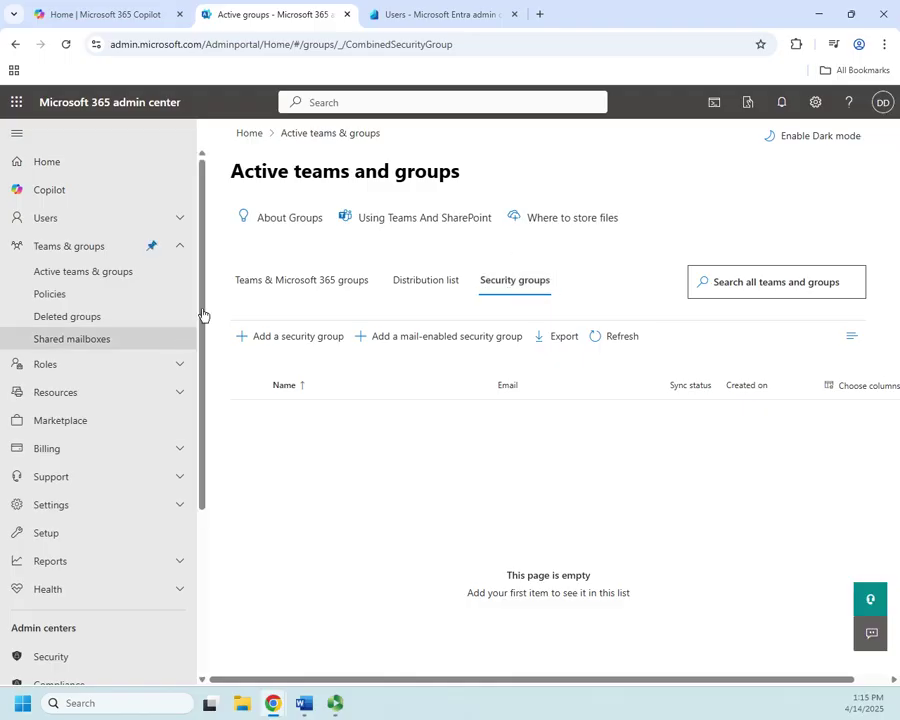
click(310, 287)
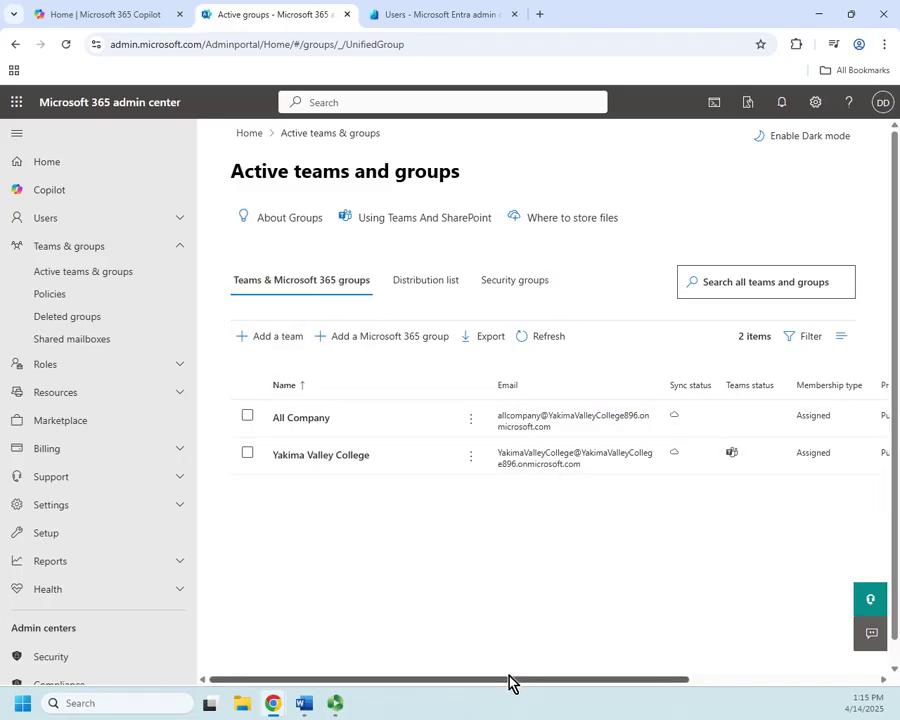
click(432, 289)
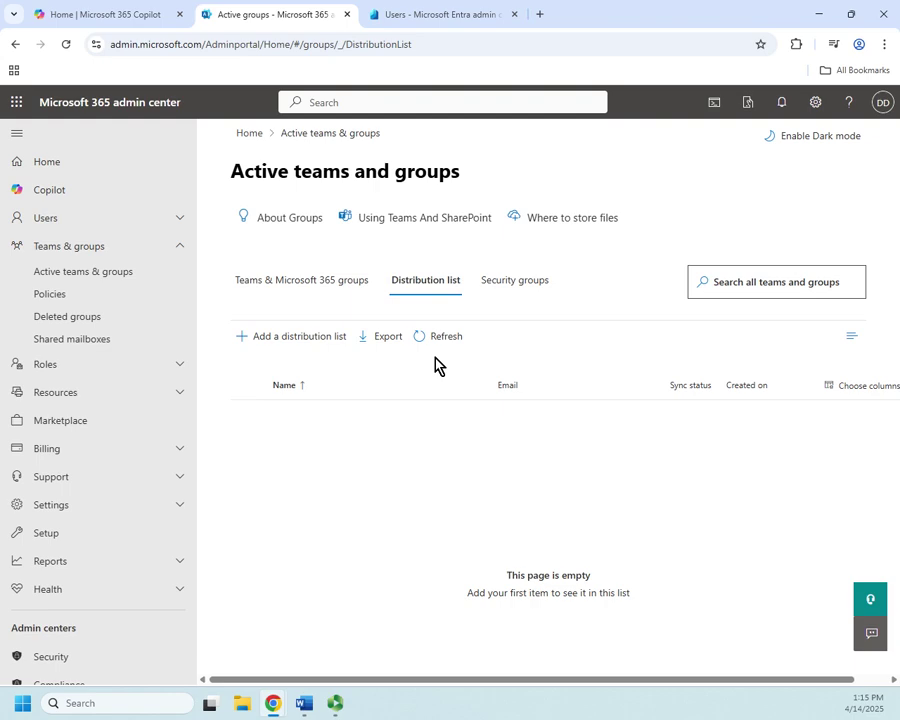
click(528, 290)
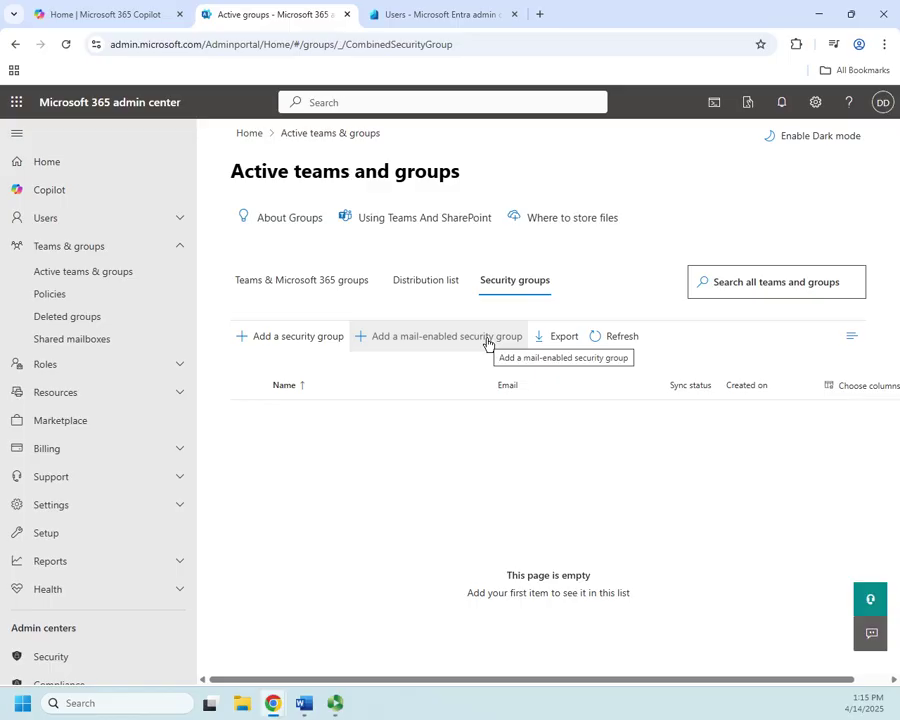
click(426, 286)
click(515, 282)
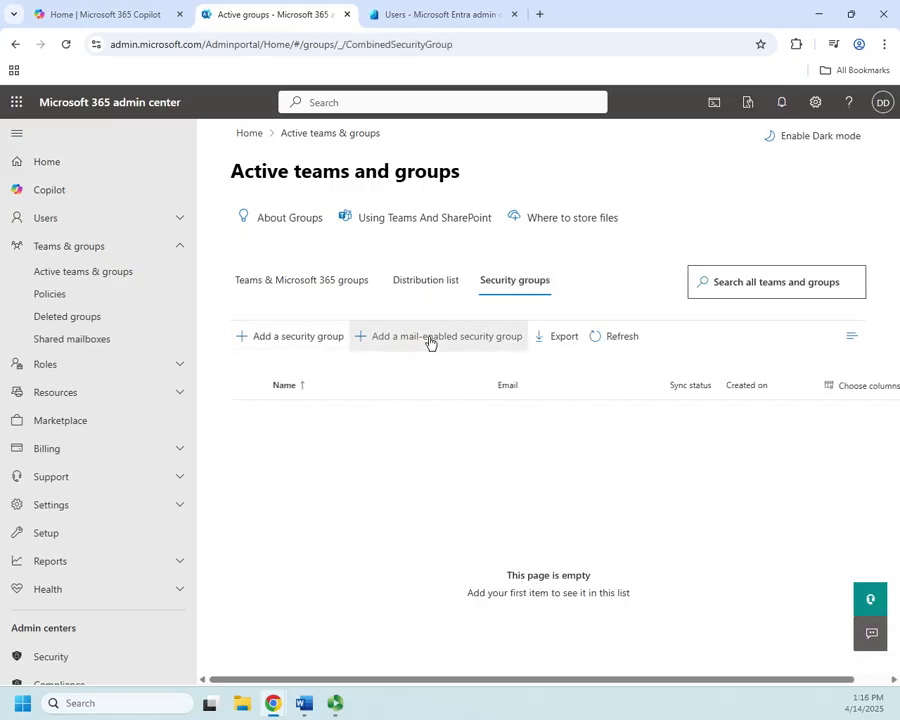
click(423, 287)
Start a new Microsoft 365 group named Hobbits, leaving its description empty, and continue to the owners stage
click(311, 291)
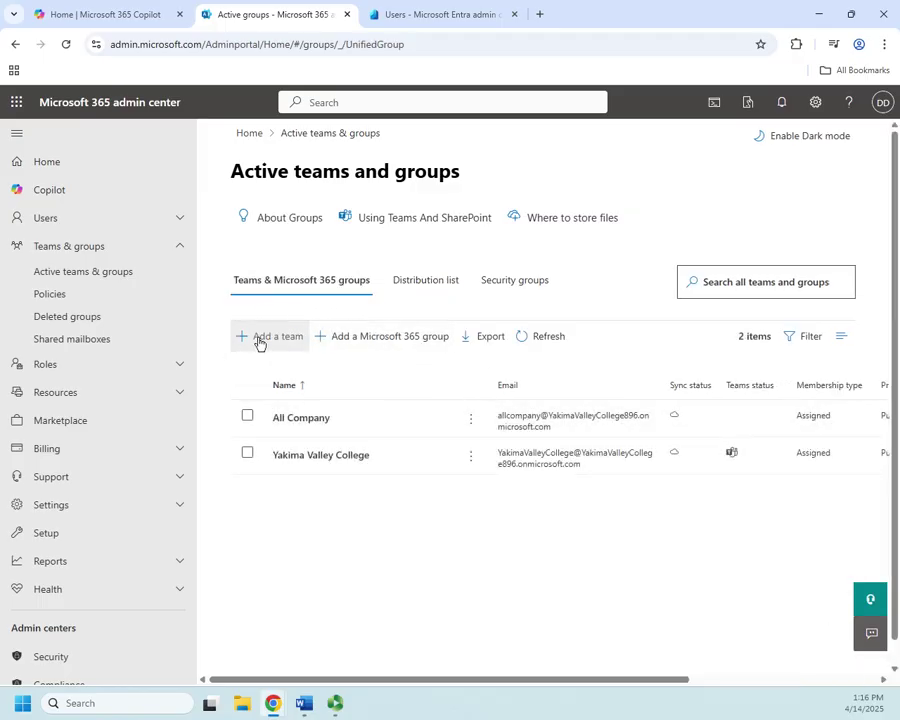
click(409, 340)
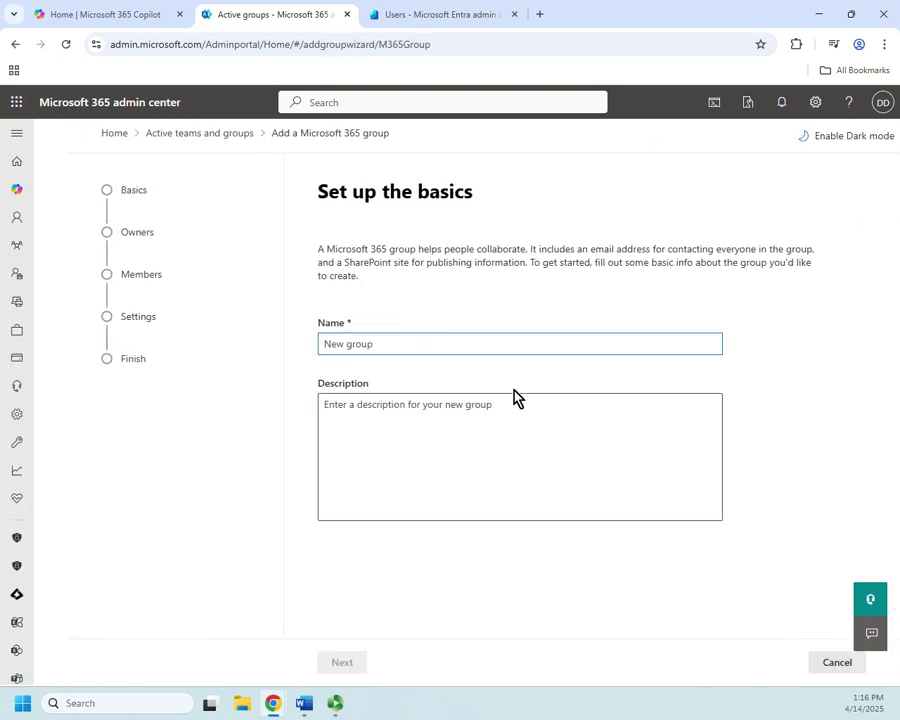
text(Hobbits)
click(420, 406)
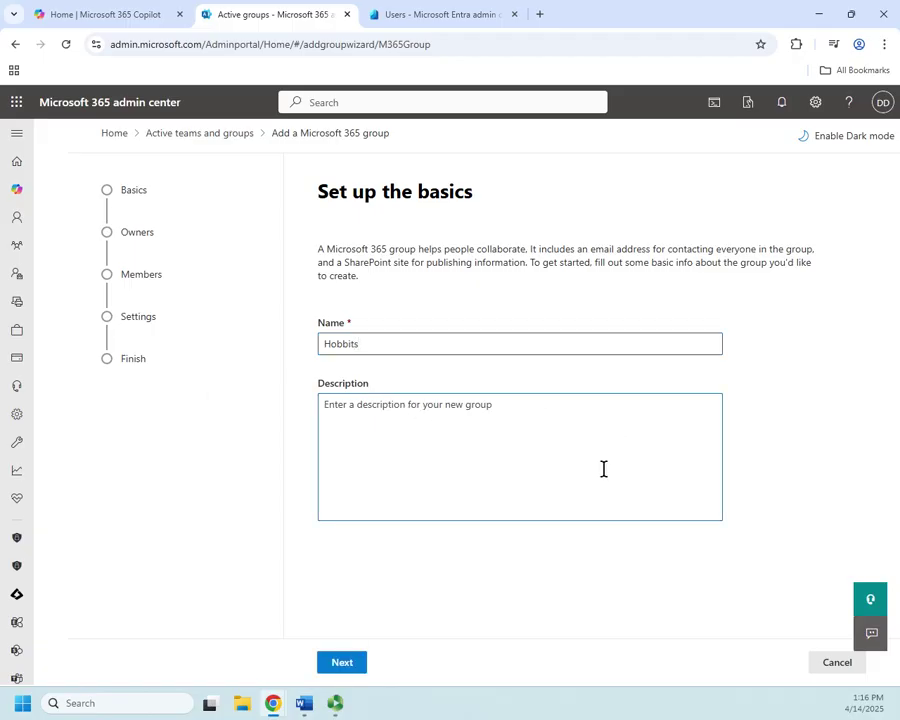
click(352, 664)
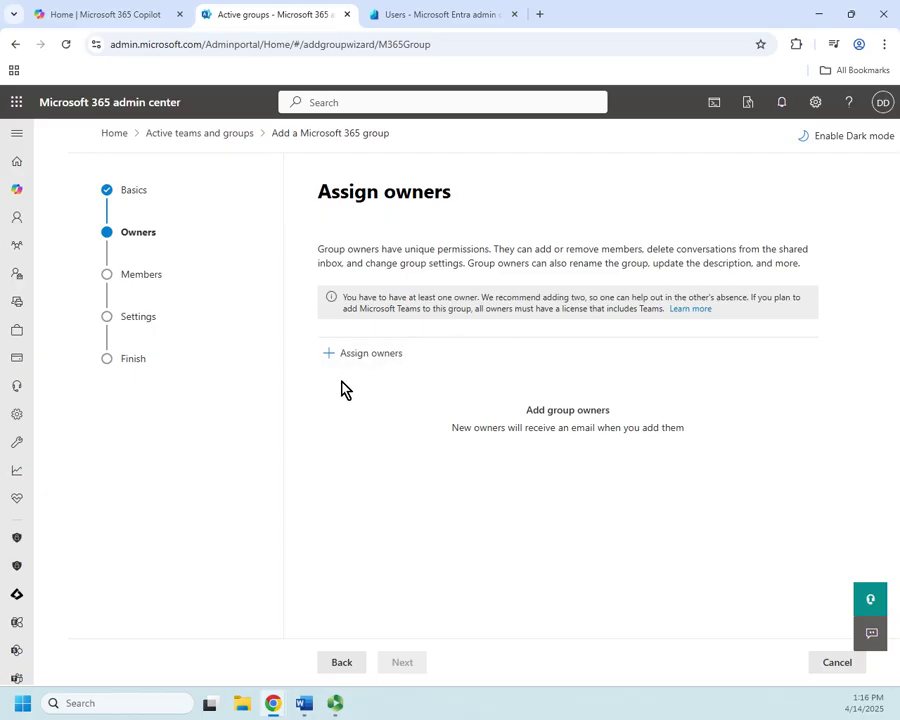
Assign the signed-in administrator as the group's owner and continue to the members stage
click(356, 355)
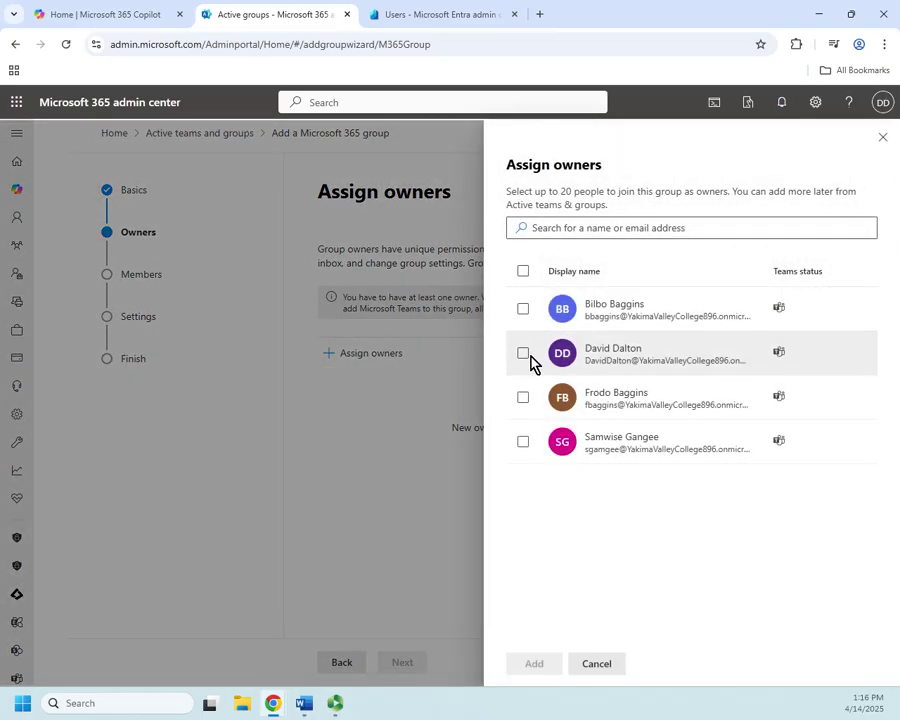
click(524, 355)
click(533, 664)
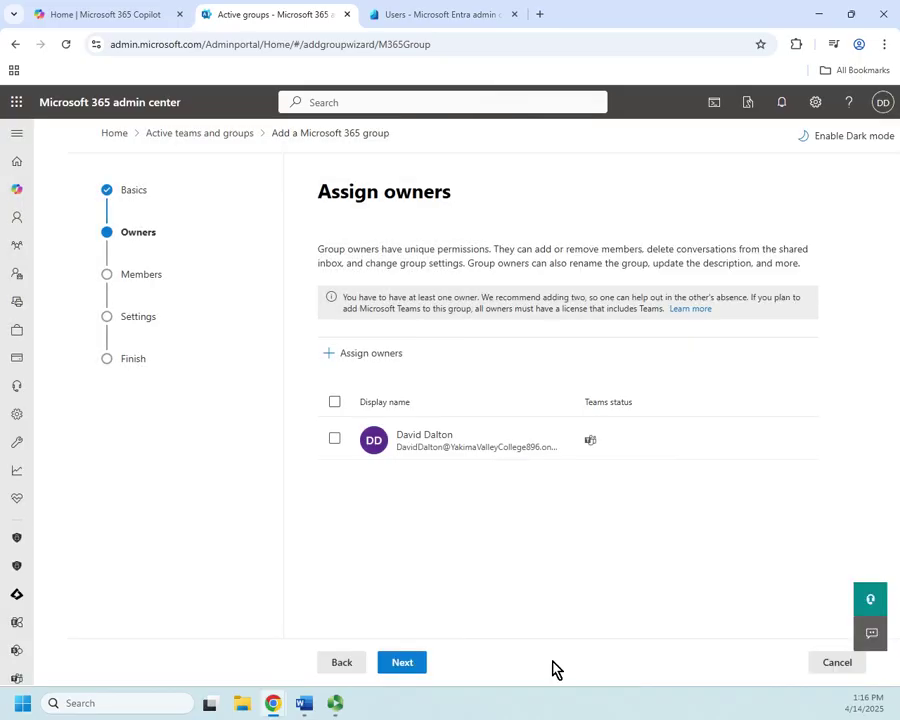
click(404, 664)
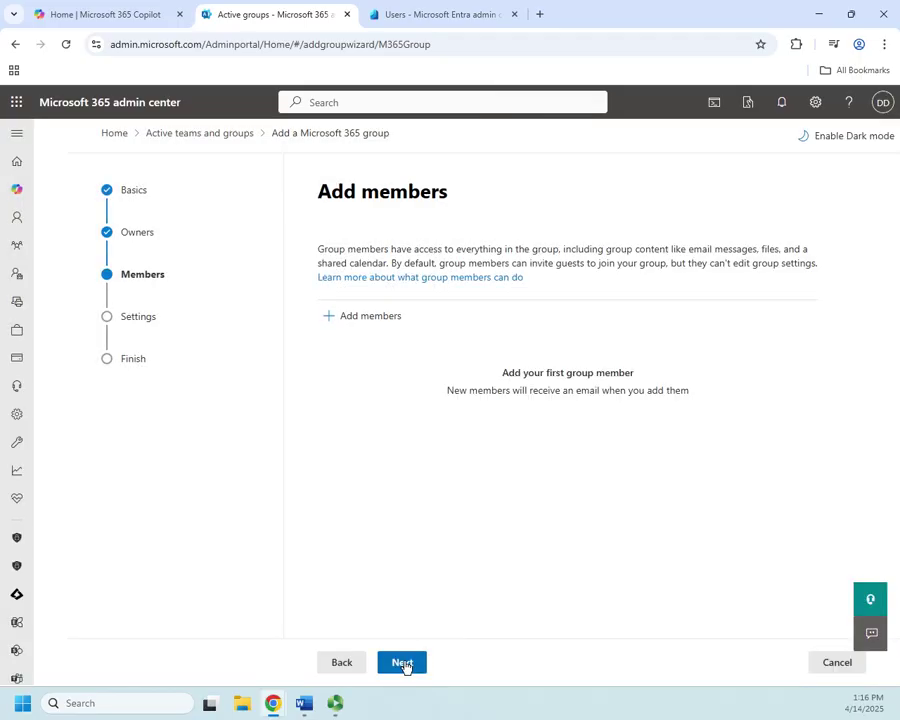
Add the three users other than the owner as group members and continue to the group settings
click(368, 318)
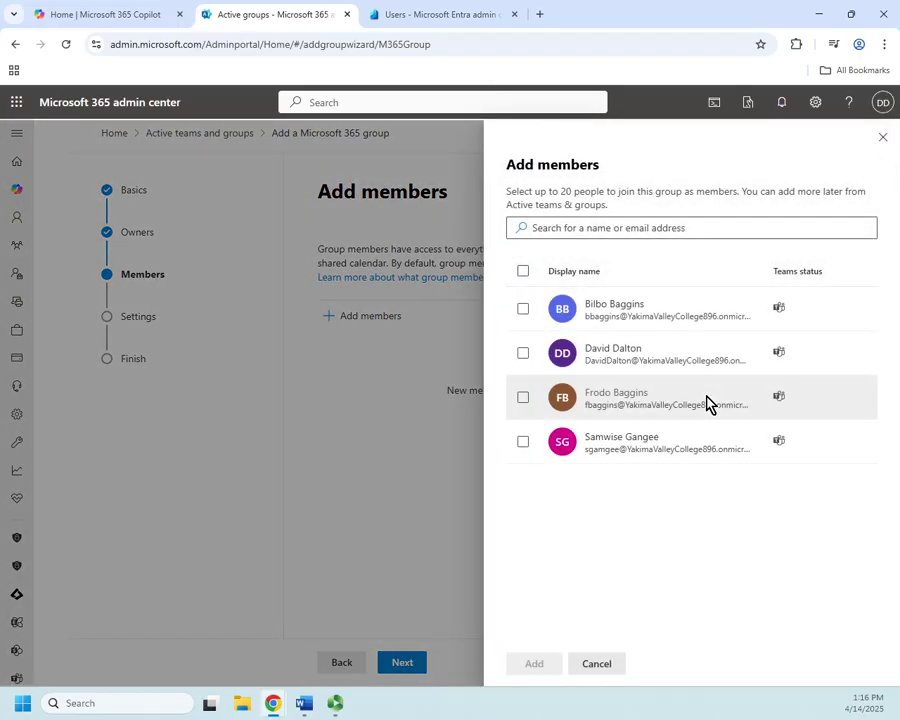
click(523, 309)
click(523, 398)
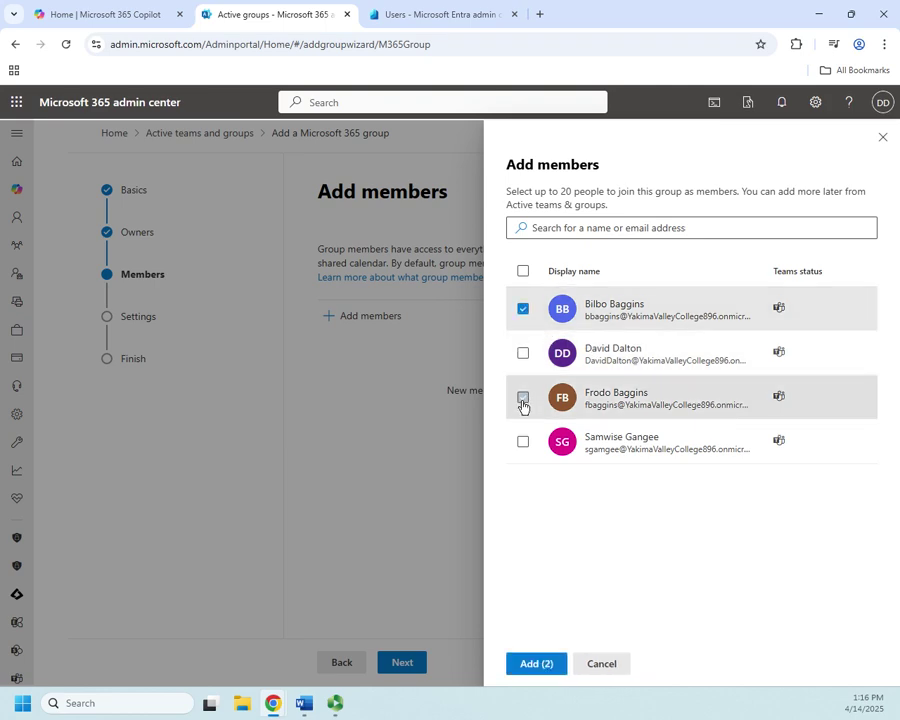
click(521, 442)
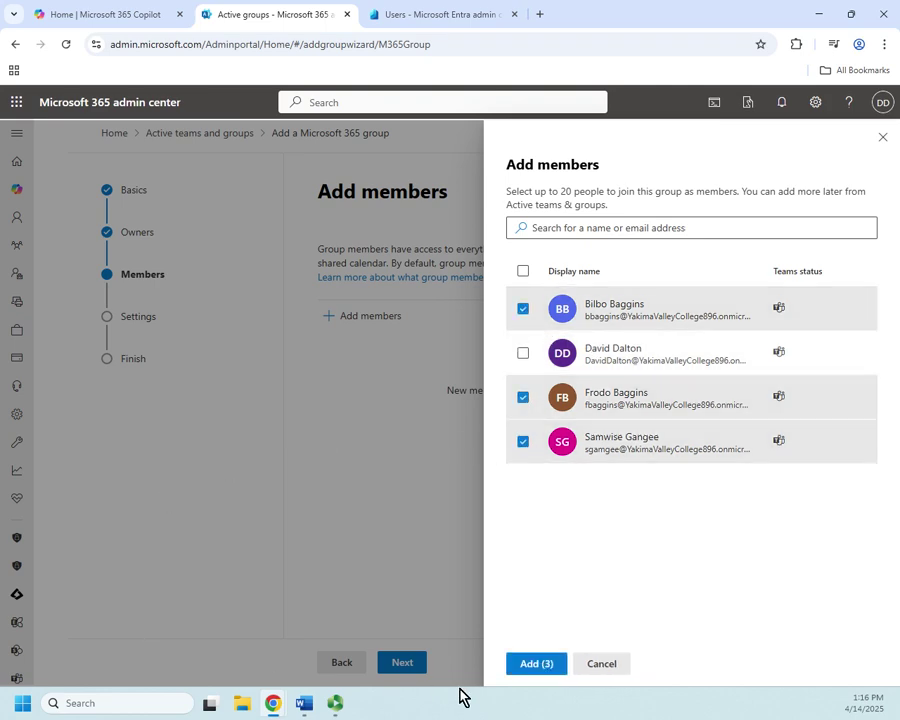
click(537, 666)
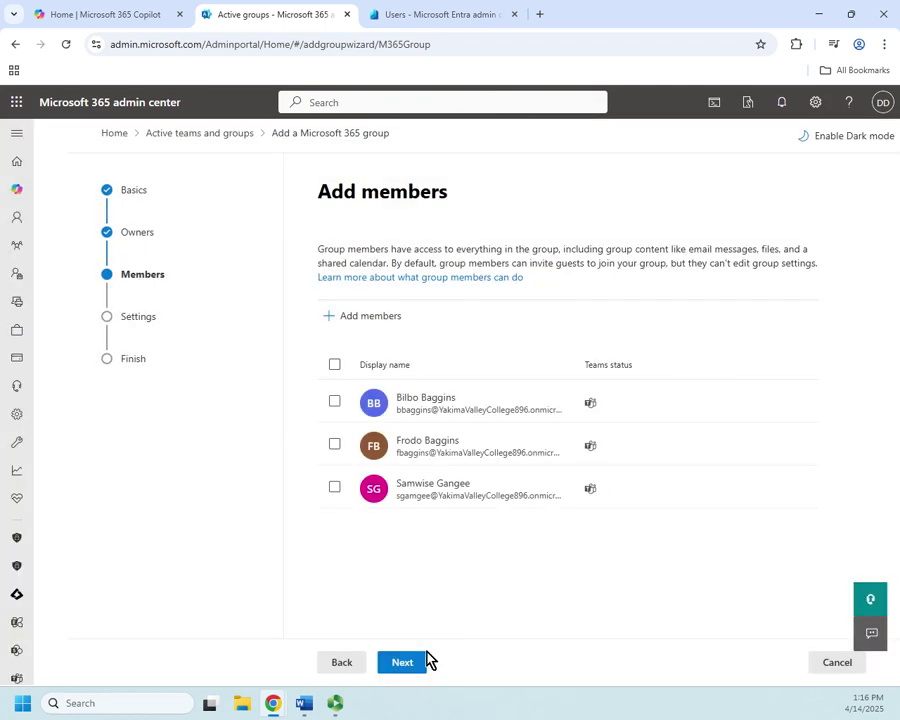
click(402, 664)
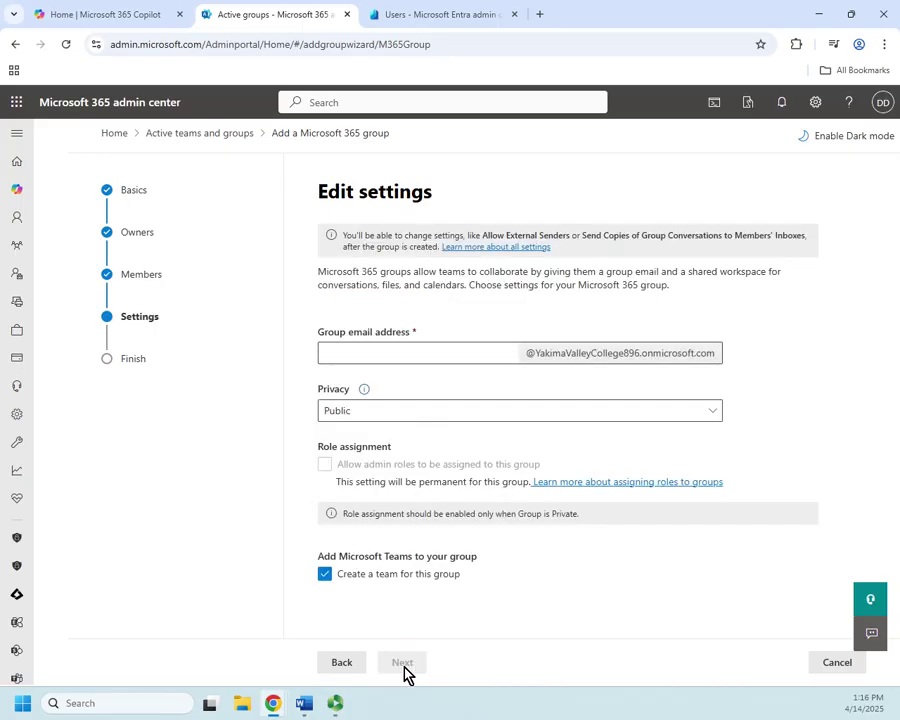
Set the group's email alias to Hobbits, keeping the organization's default domain
click(365, 354)
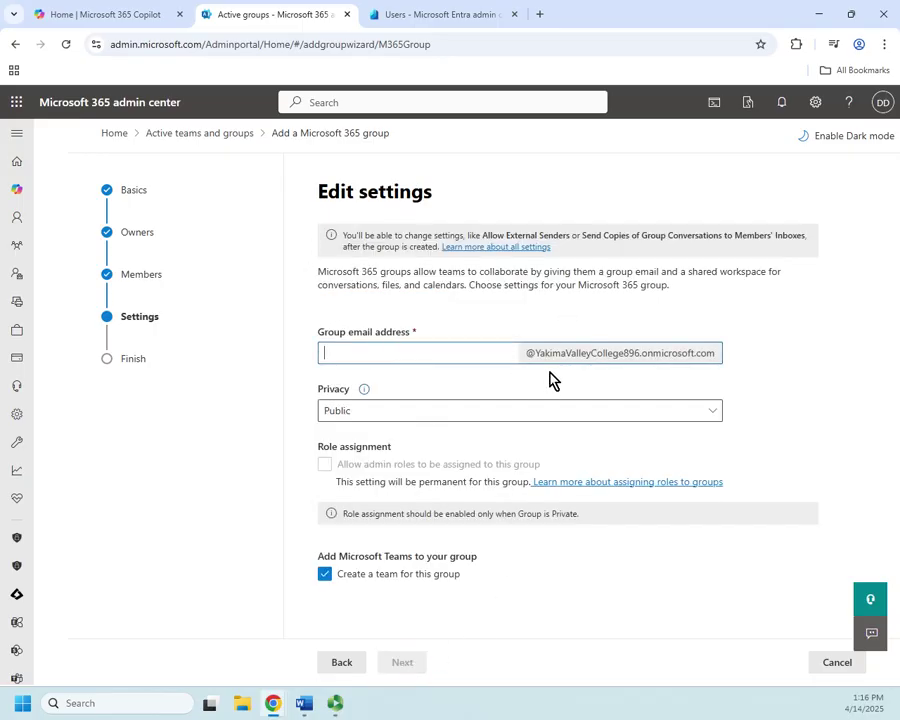
text(Hobbitds)
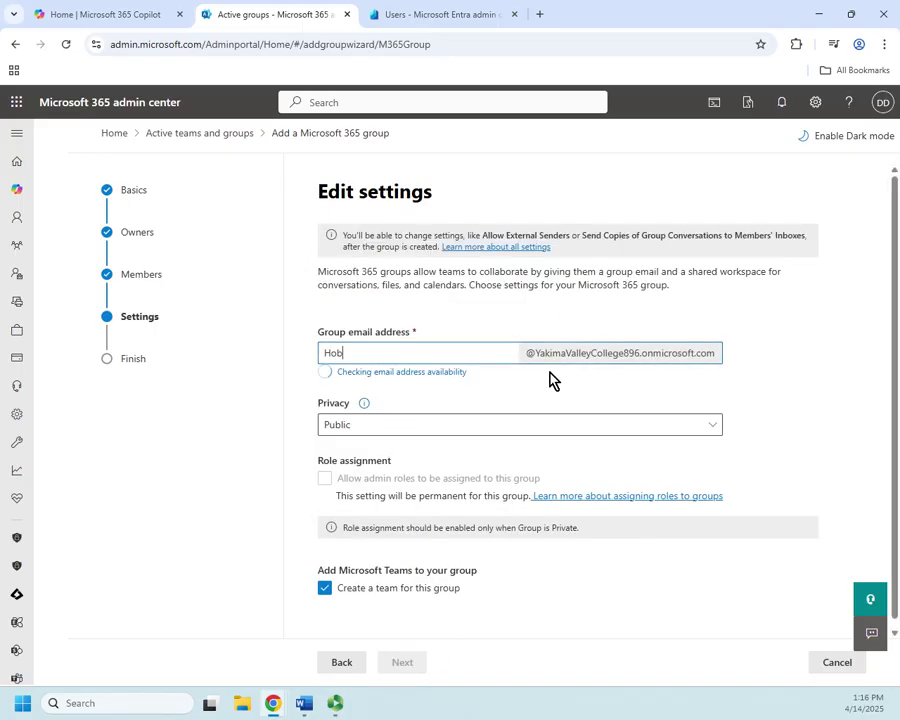
key(BackSpace)
key(BackSpace)
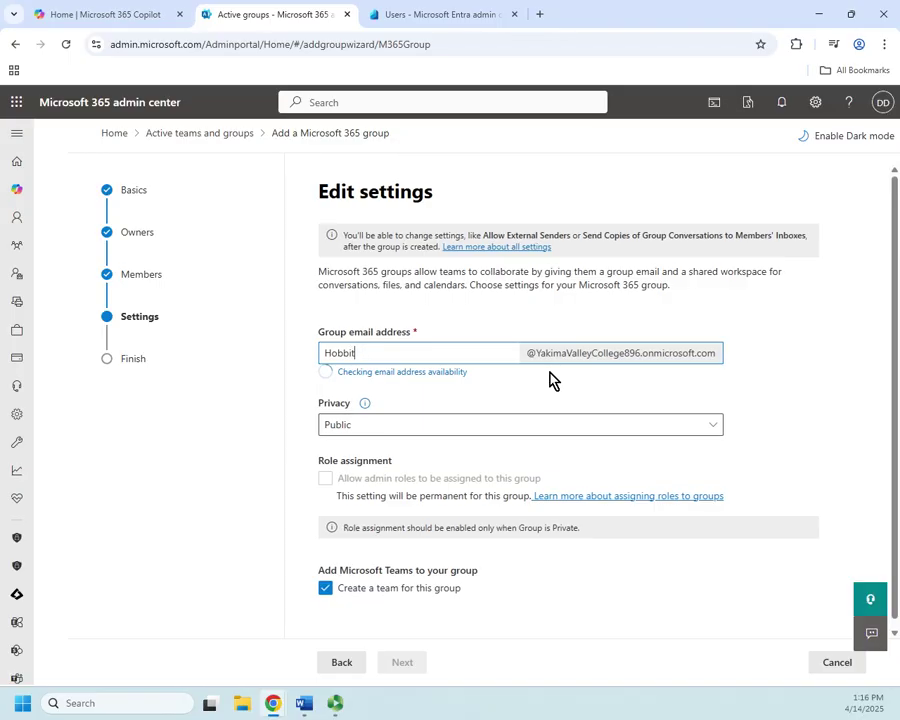
text(s)
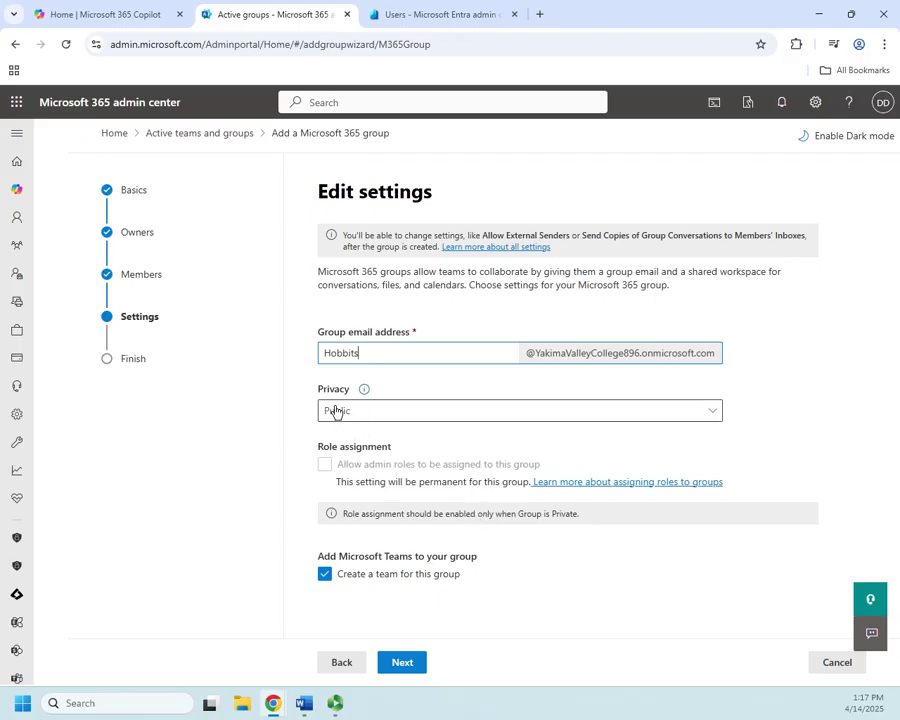
Try switching the group's privacy between Private and Public to compare the role assignment option
click(716, 418)
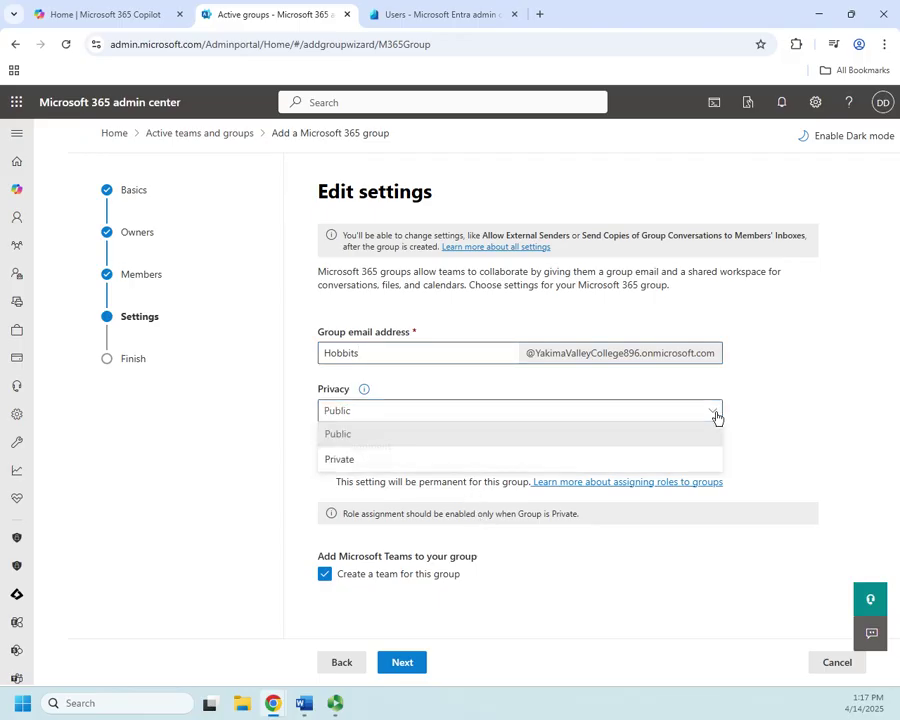
click(364, 462)
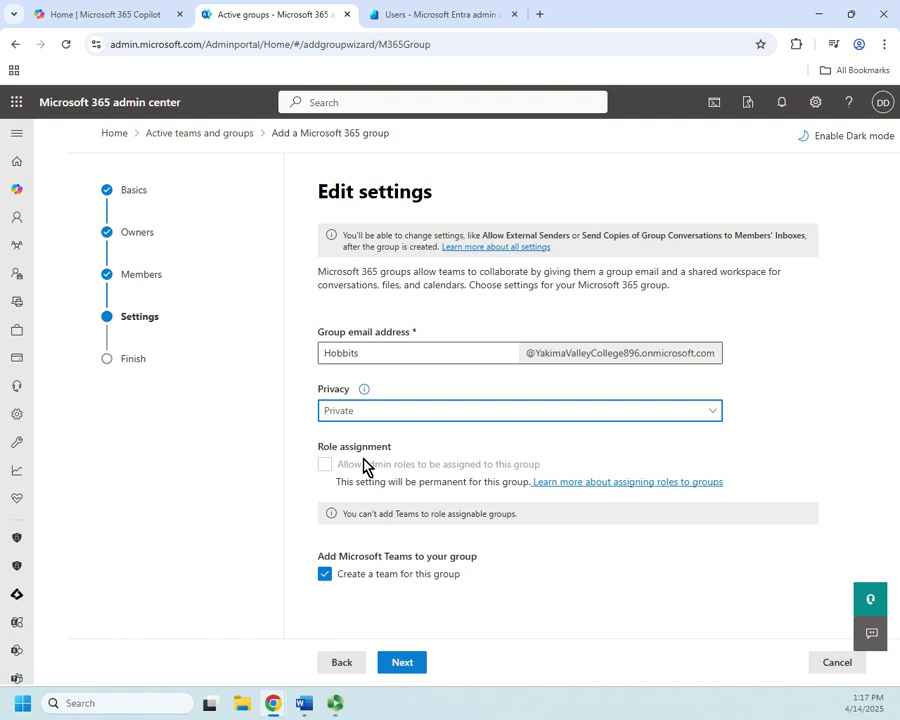
click(712, 410)
click(362, 438)
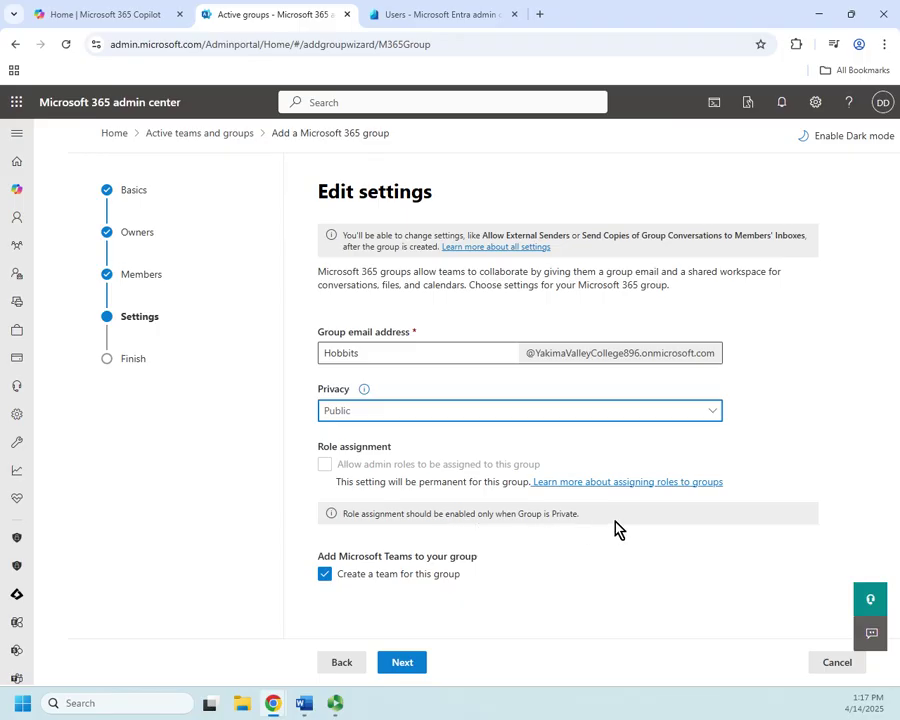
click(711, 410)
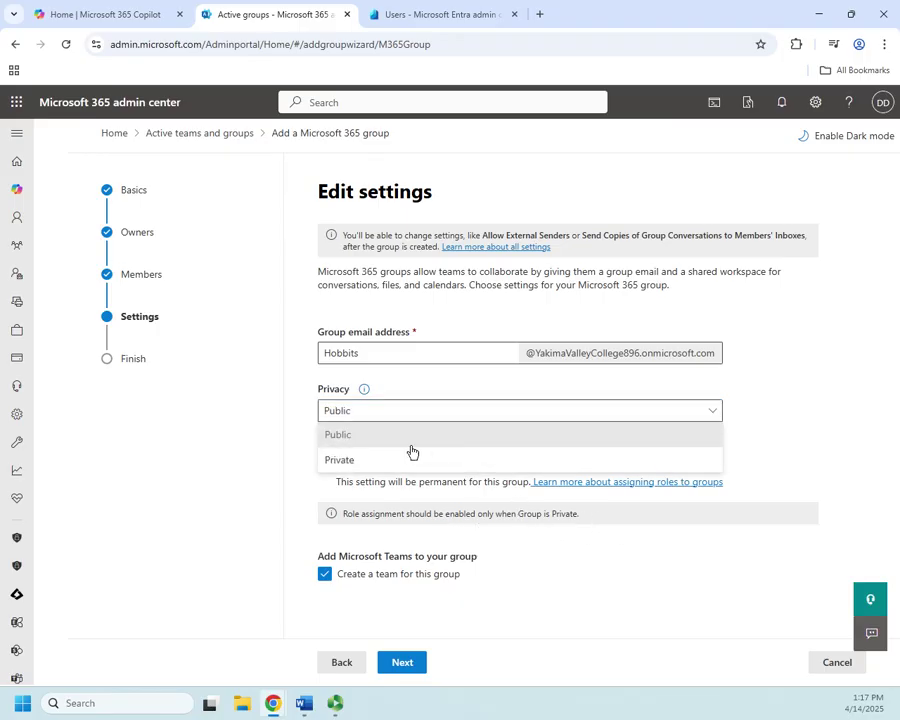
click(378, 462)
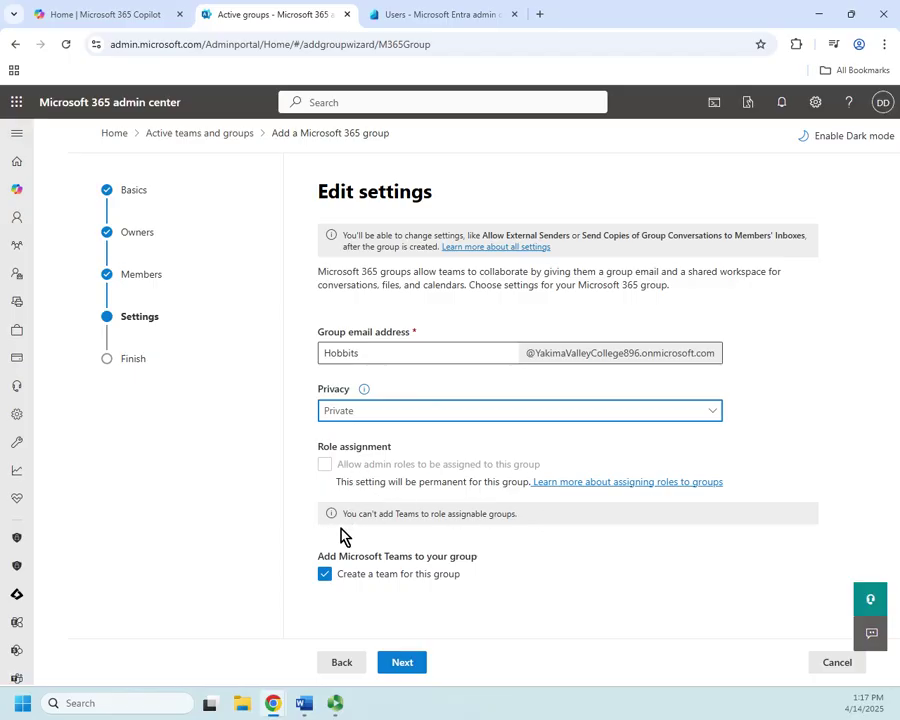
click(560, 548)
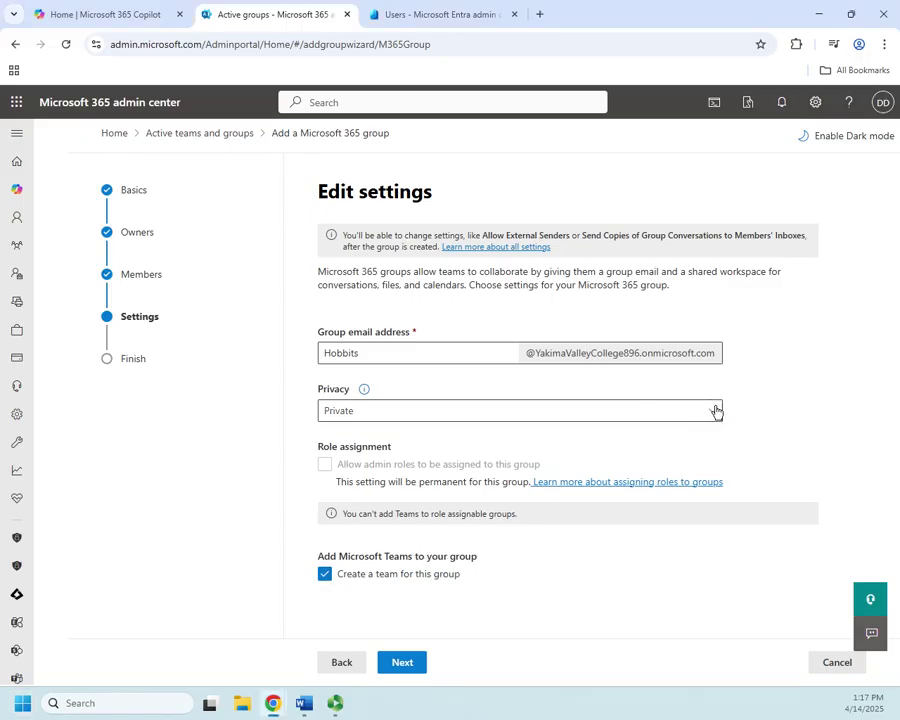
Set the group's privacy to Public and turn off creating a team for the group
click(716, 411)
click(333, 433)
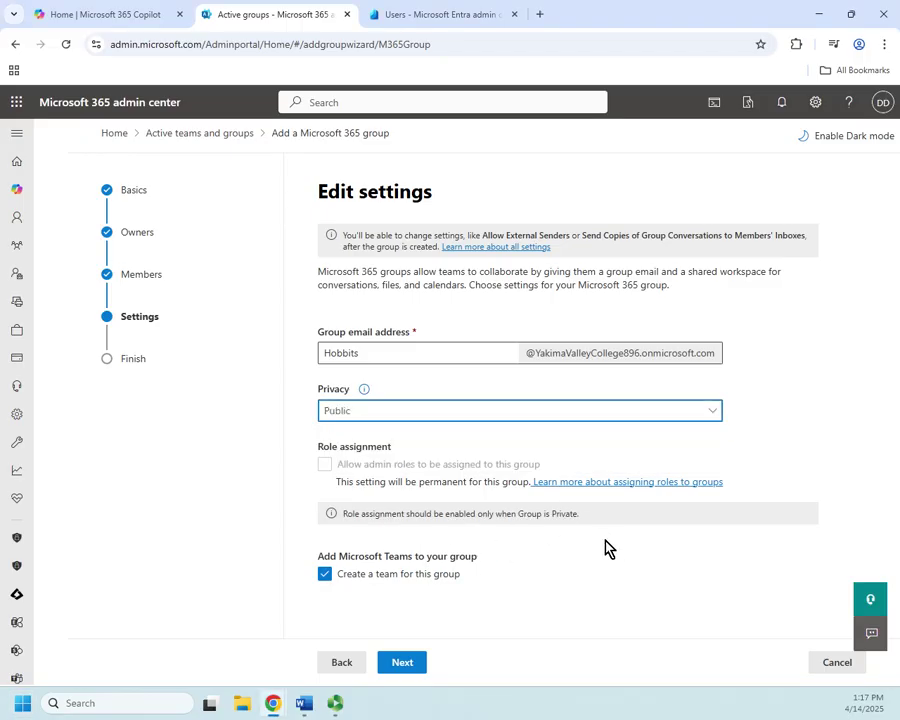
click(325, 575)
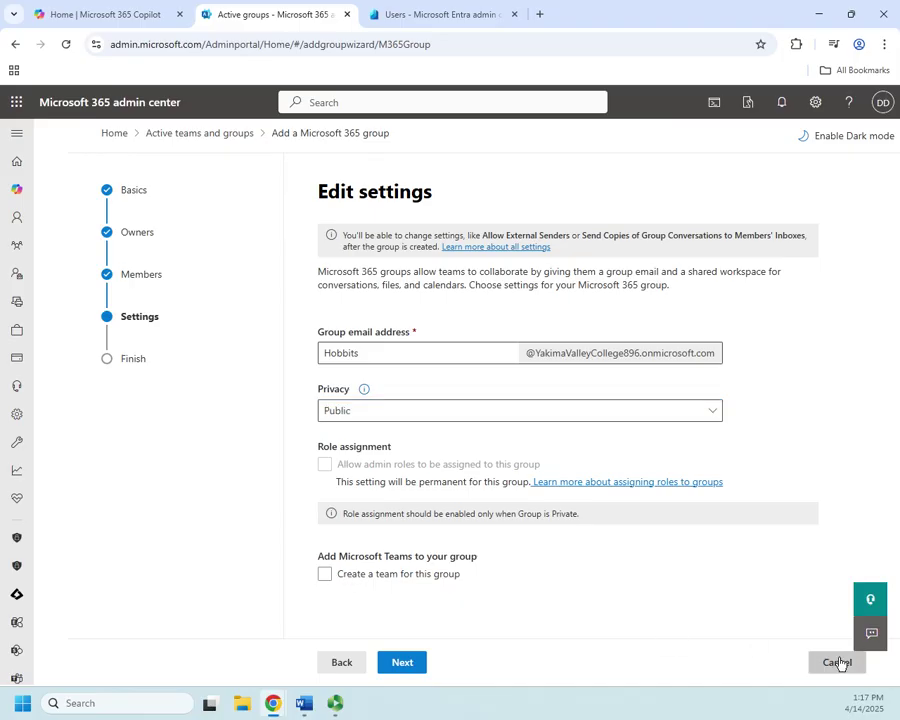
Try Private privacy with admin role assignment allowed for the group, then return the privacy to Public
click(500, 412)
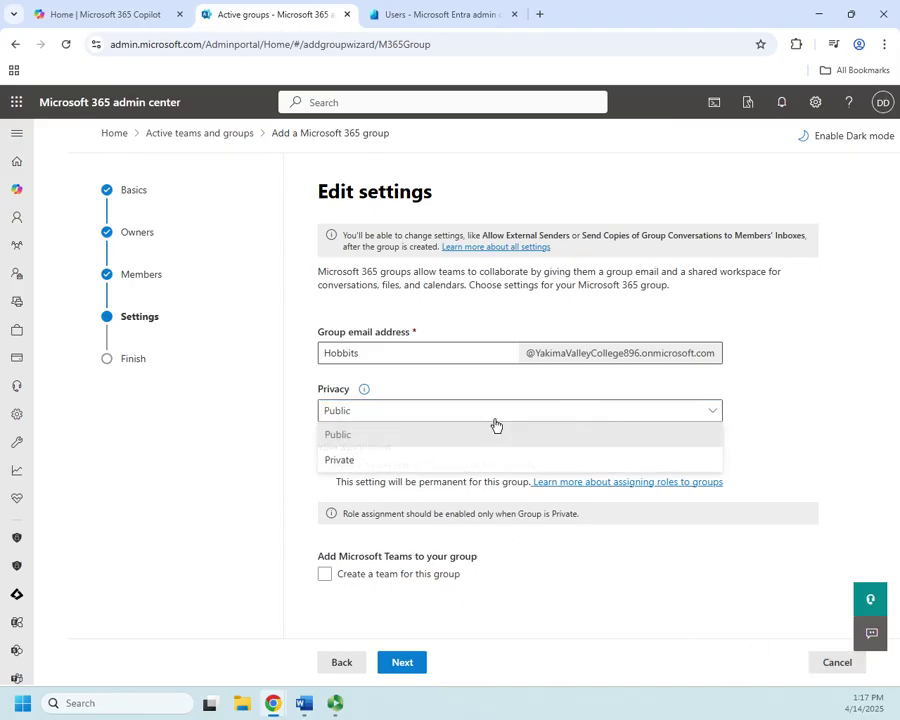
click(350, 460)
click(347, 466)
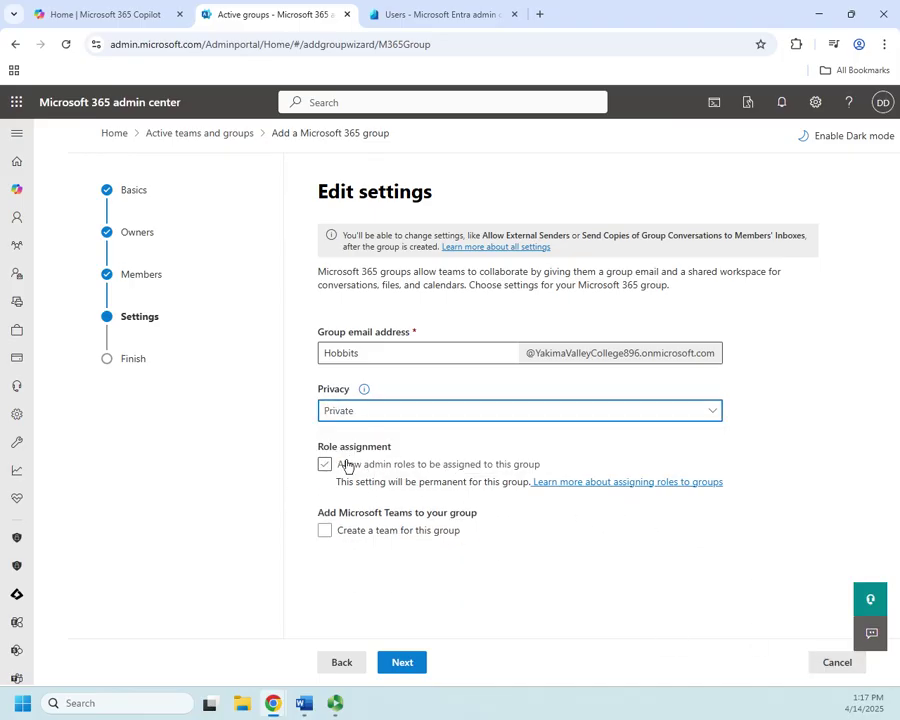
click(430, 466)
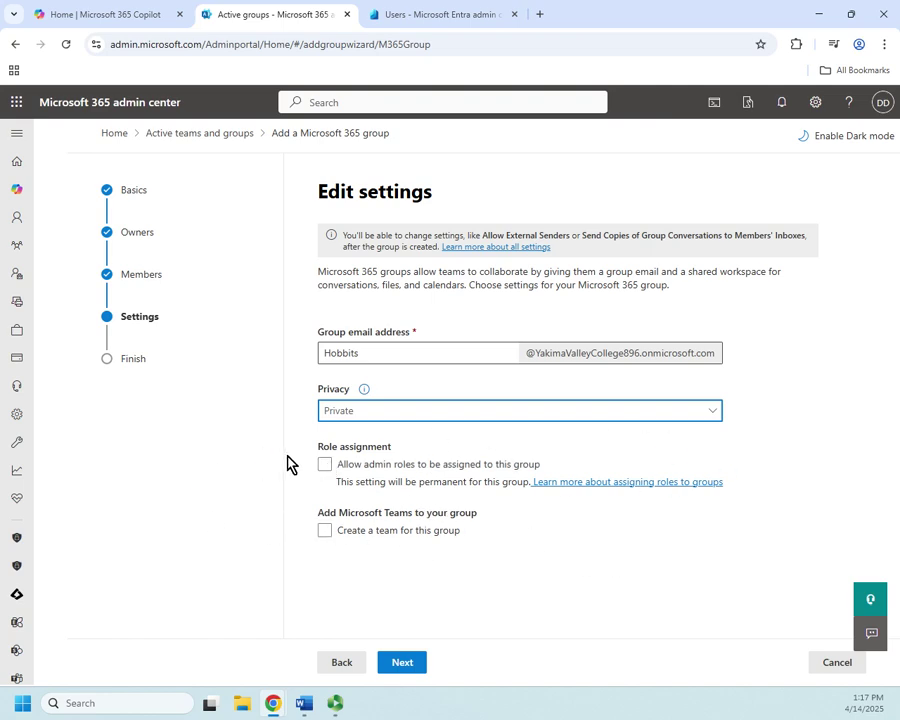
click(689, 411)
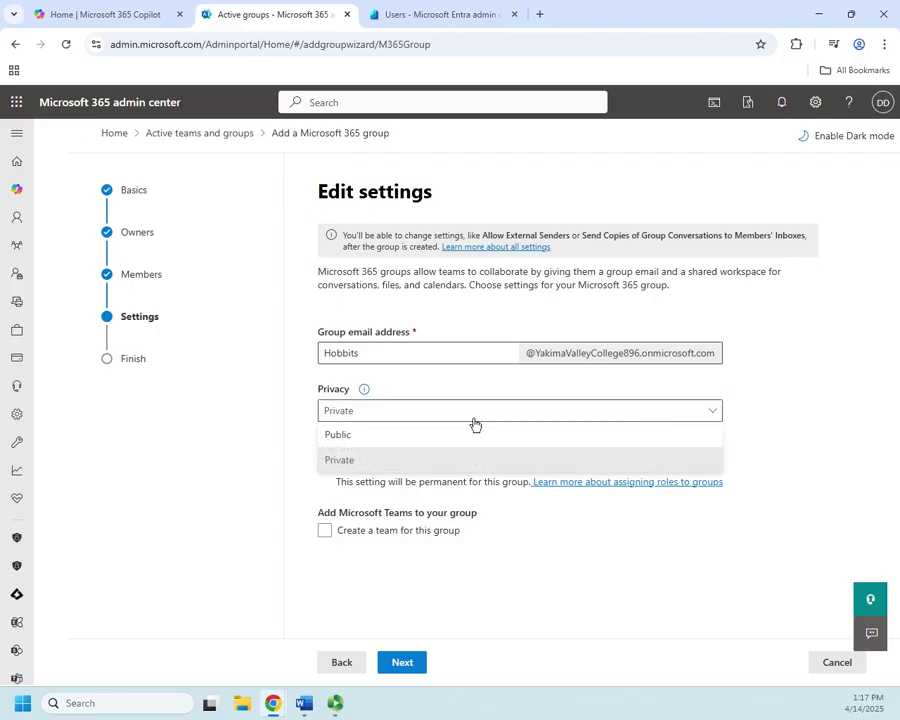
click(360, 437)
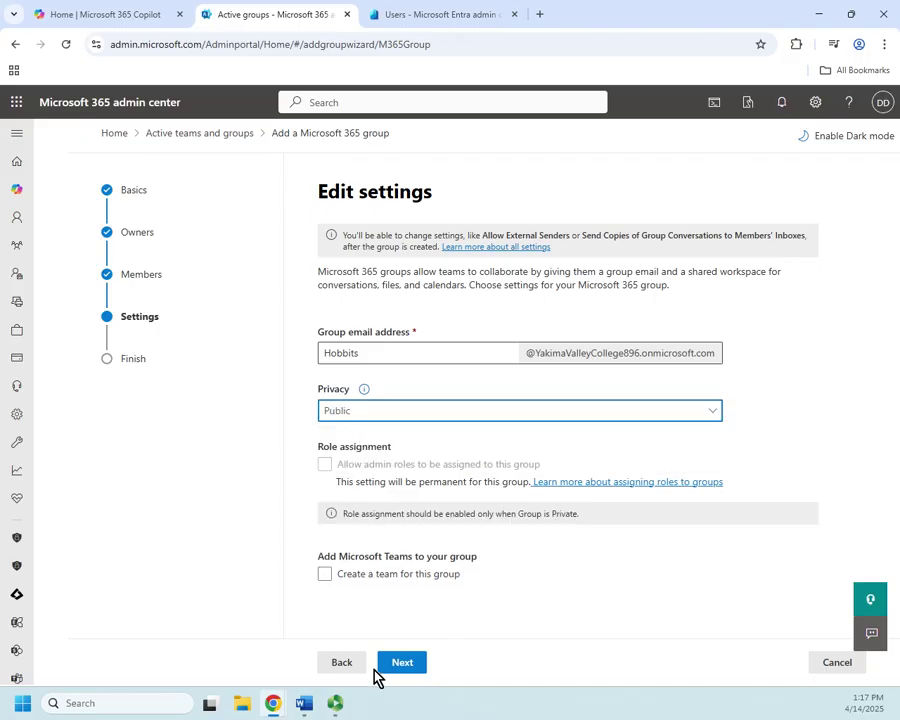
Review the summary of the Hobbits group, create the group and close the wizard
click(410, 668)
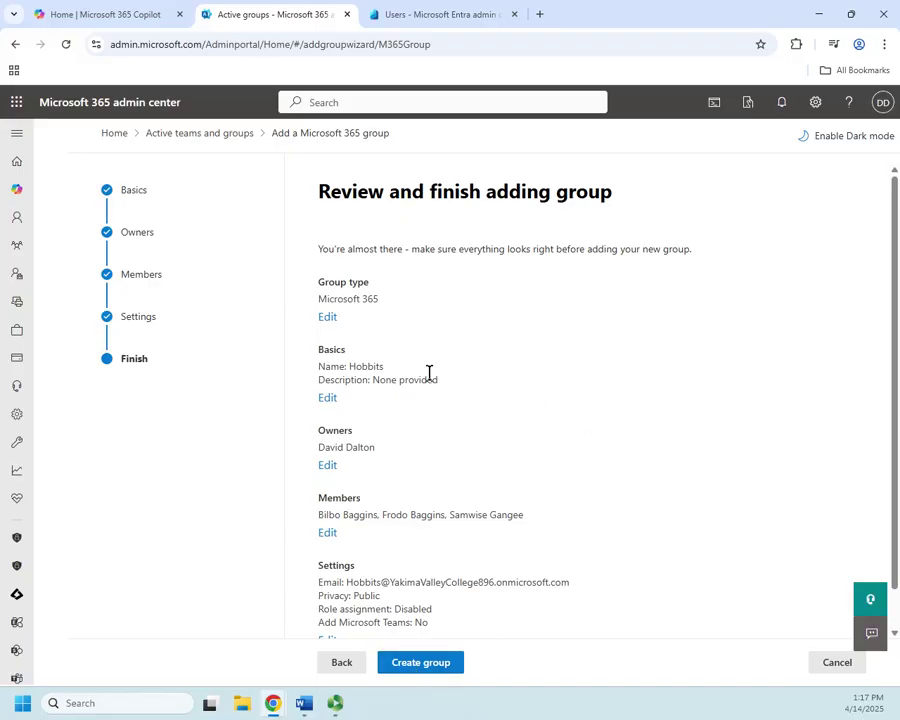
scroll(429, 380, down, 1)
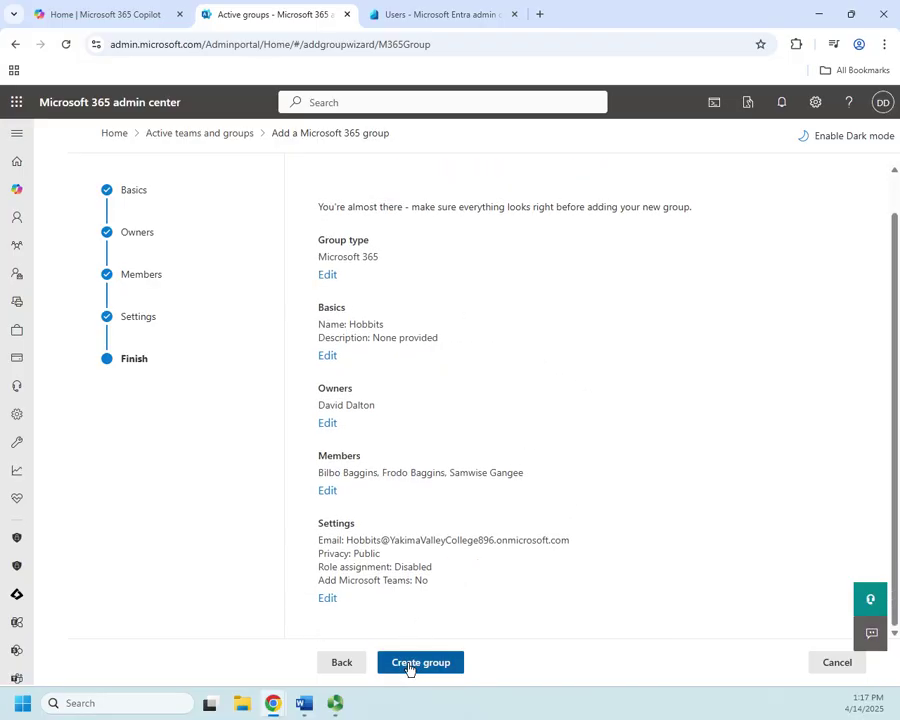
click(409, 665)
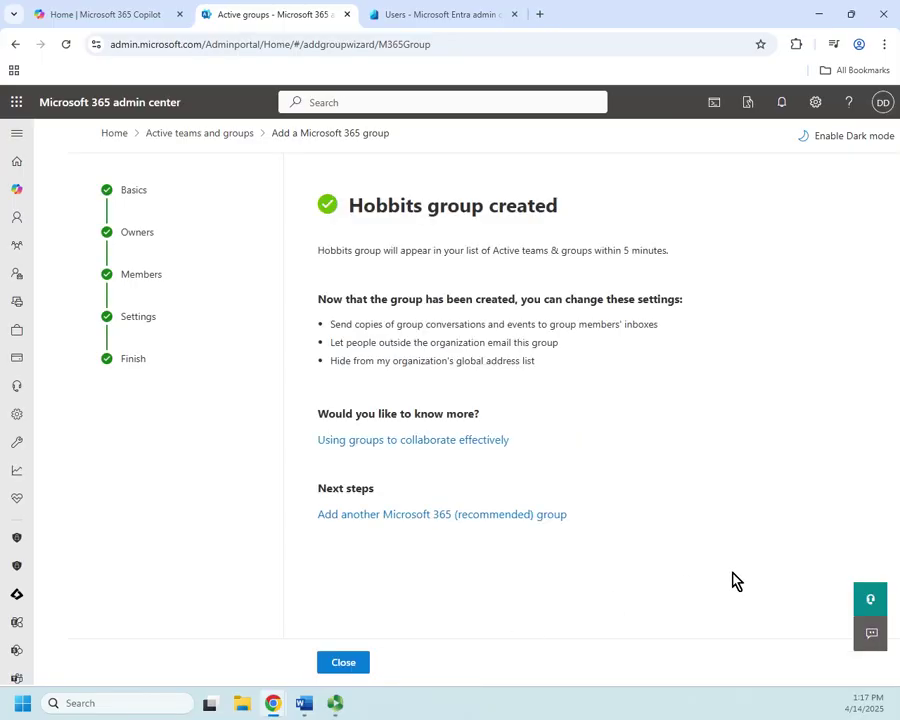
click(349, 662)
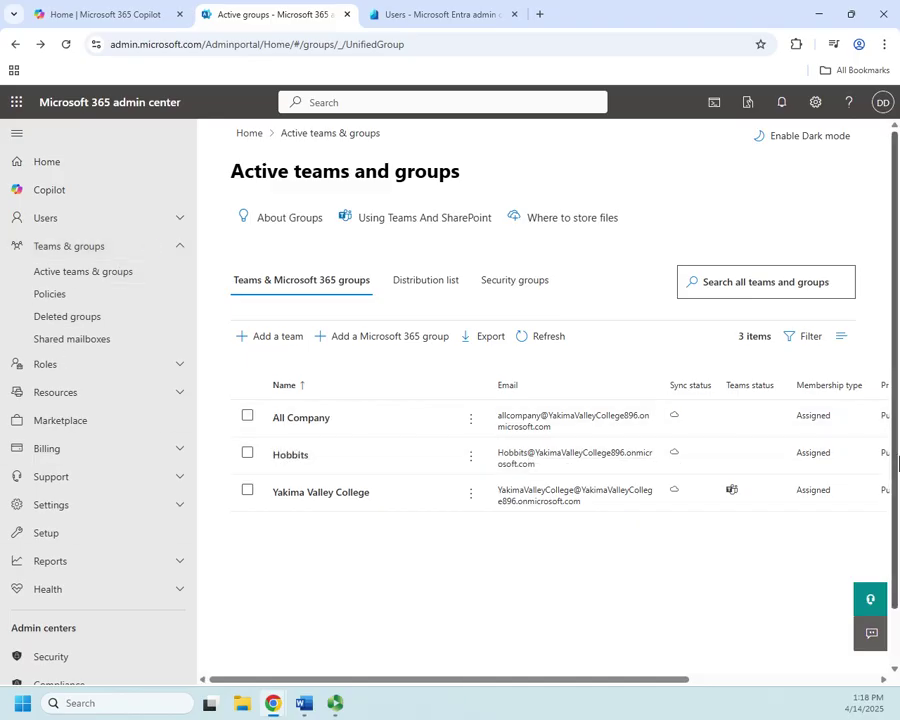
View the Hobbits group's general details and check a group member's memberships from the active users list
click(298, 459)
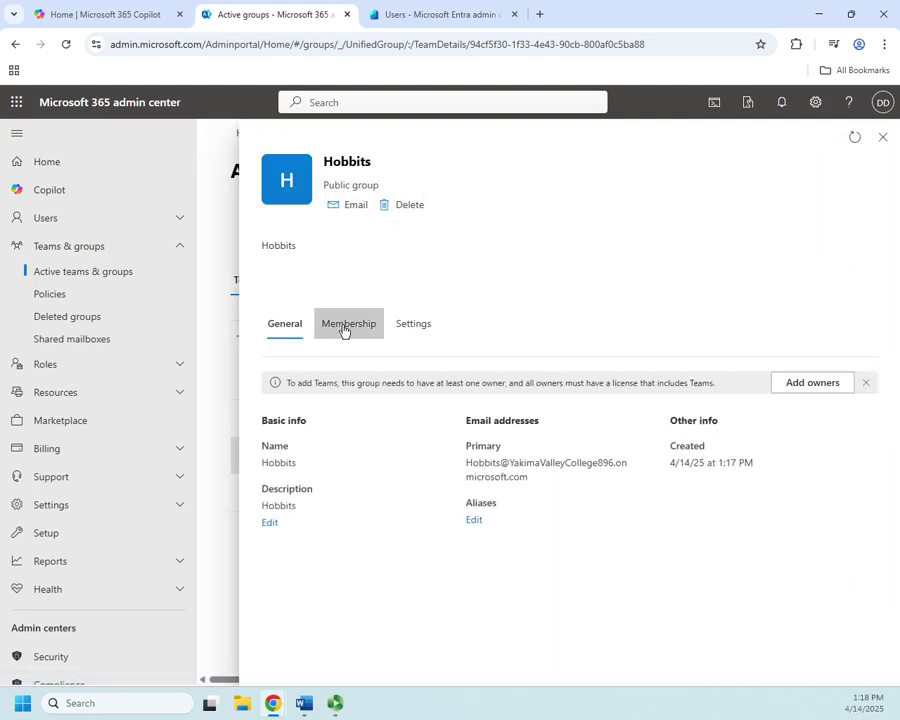
click(883, 138)
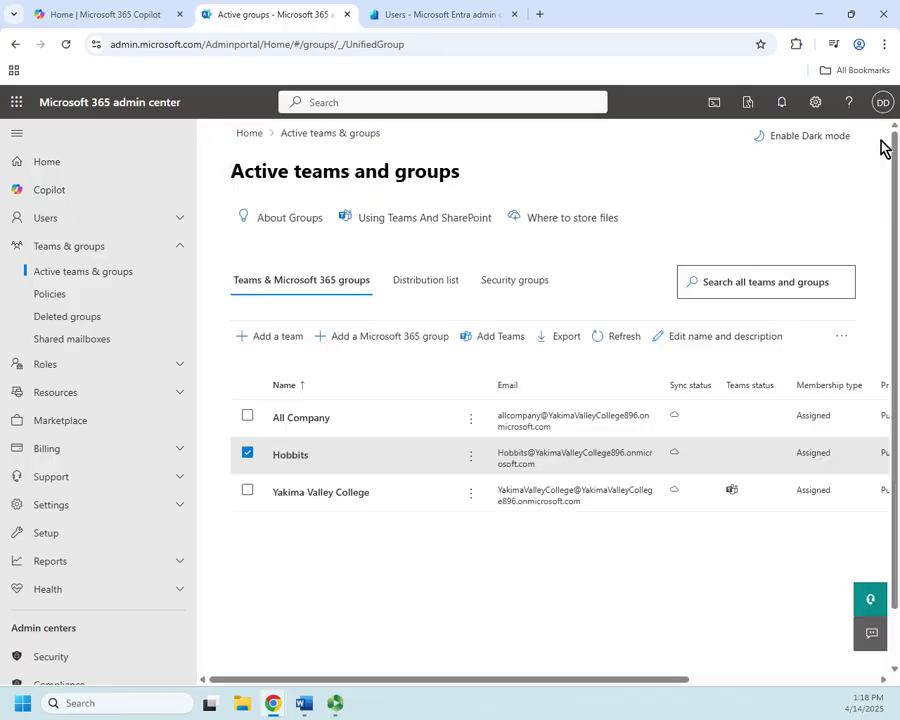
click(48, 218)
click(77, 246)
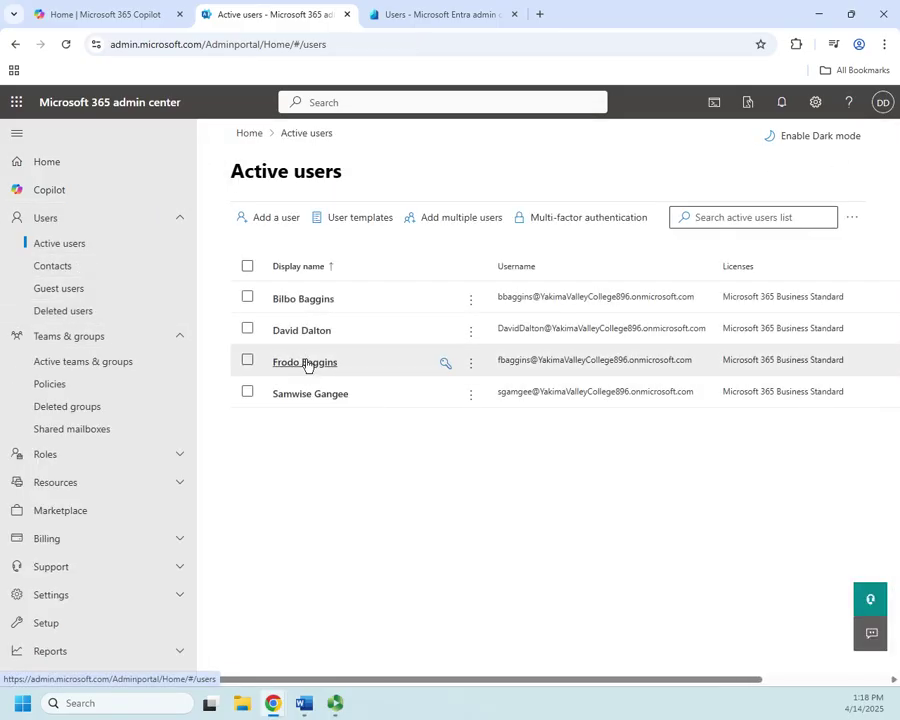
click(305, 363)
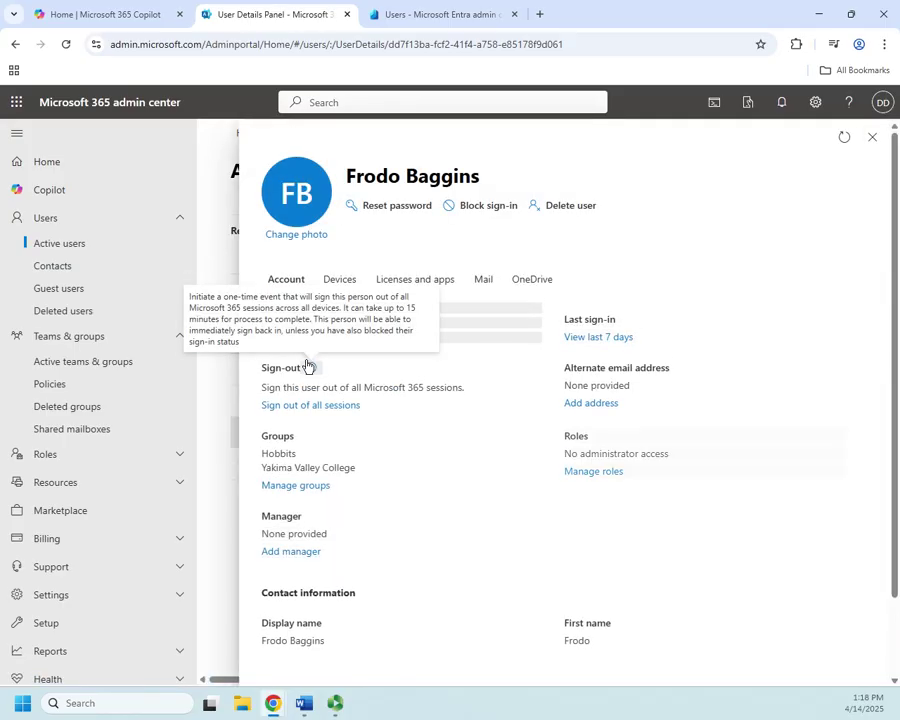
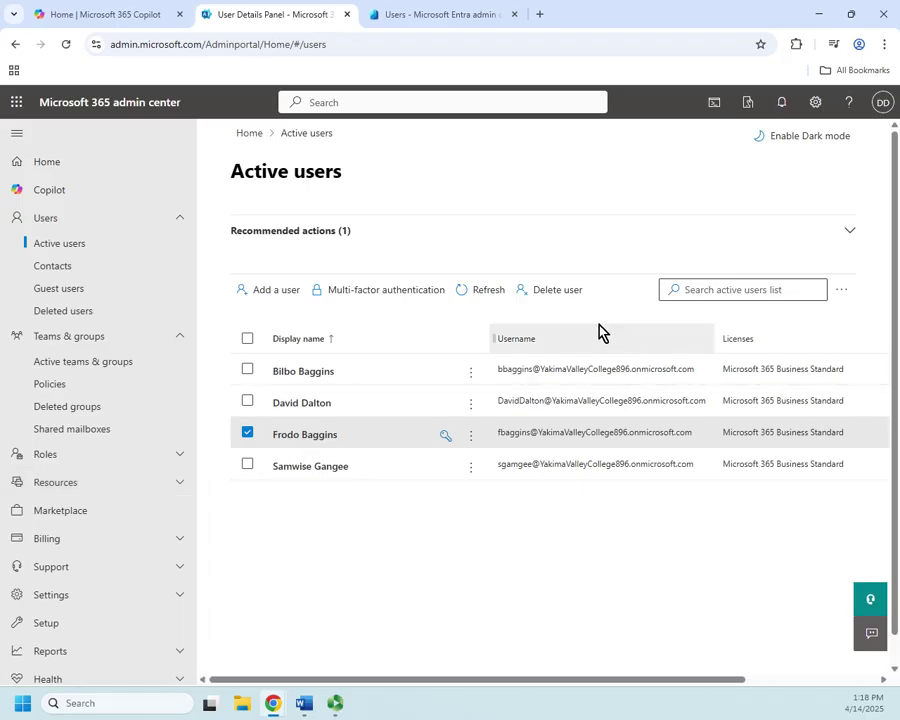
Switch to the Microsoft Entra admin center, examine the Hobbits group's overview and return to all groups with nothing selected
click(432, 16)
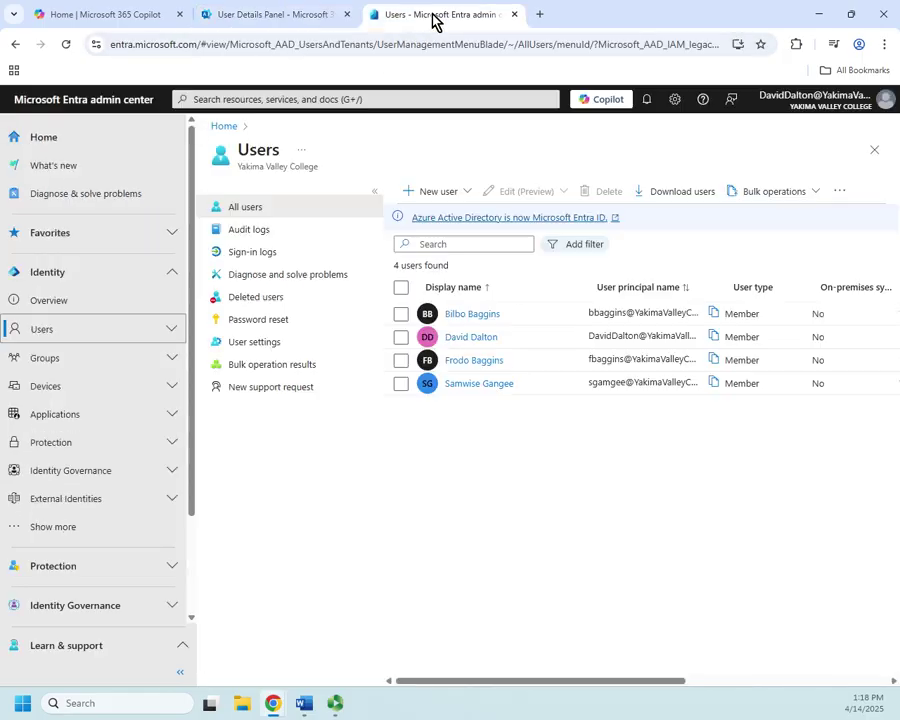
click(104, 362)
click(59, 414)
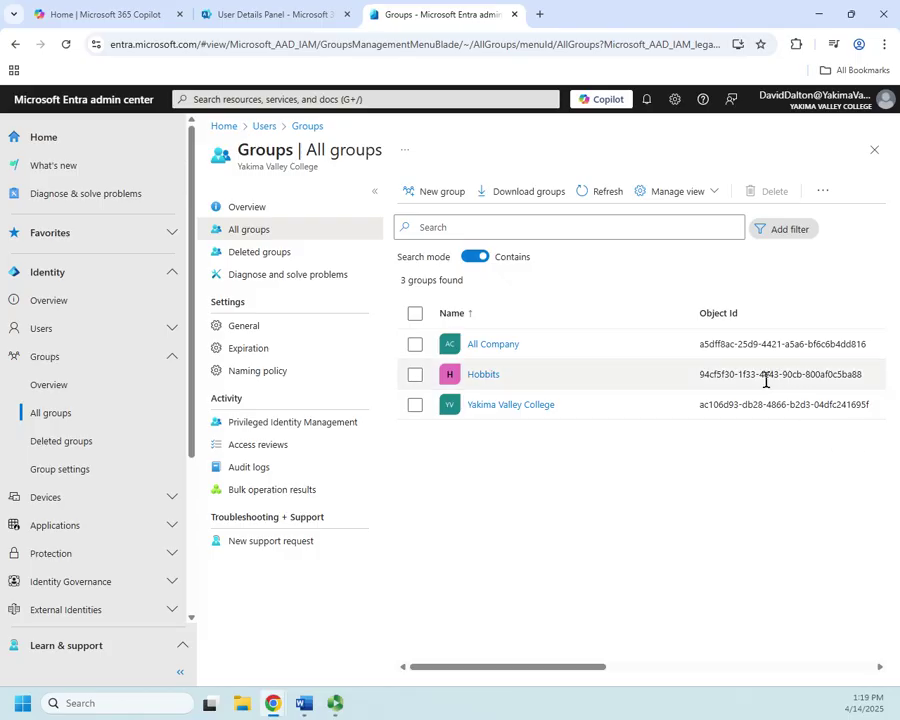
click(484, 377)
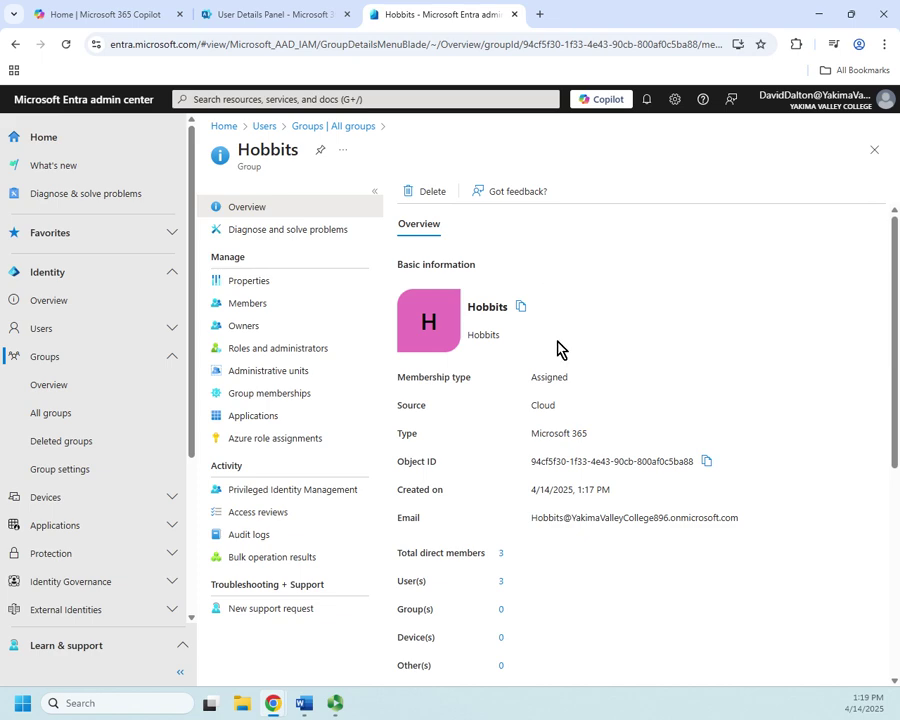
scroll(548, 402, down, 2)
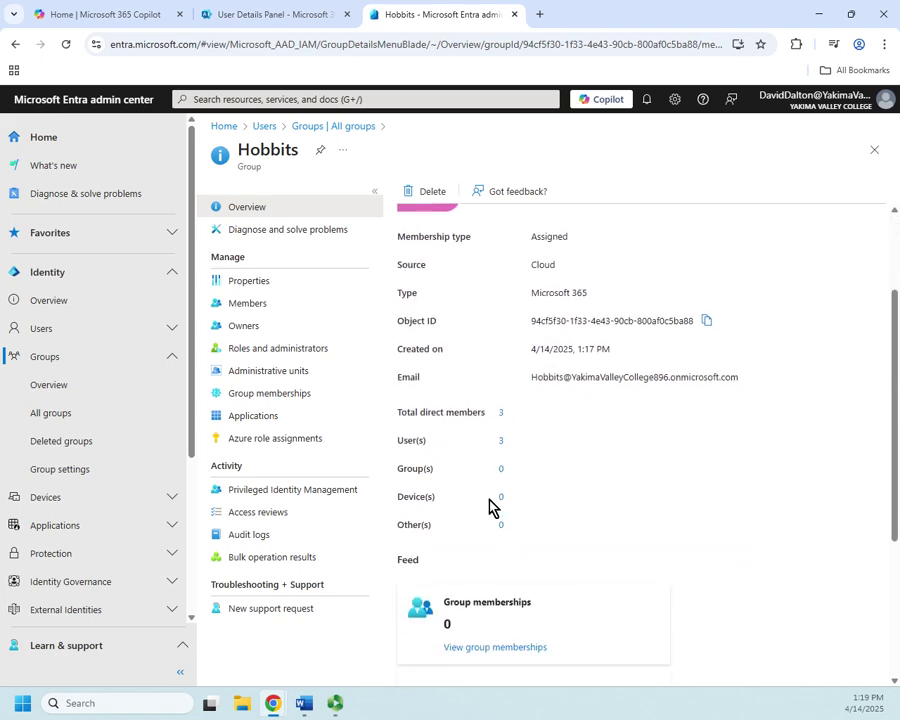
scroll(598, 554, down, 3)
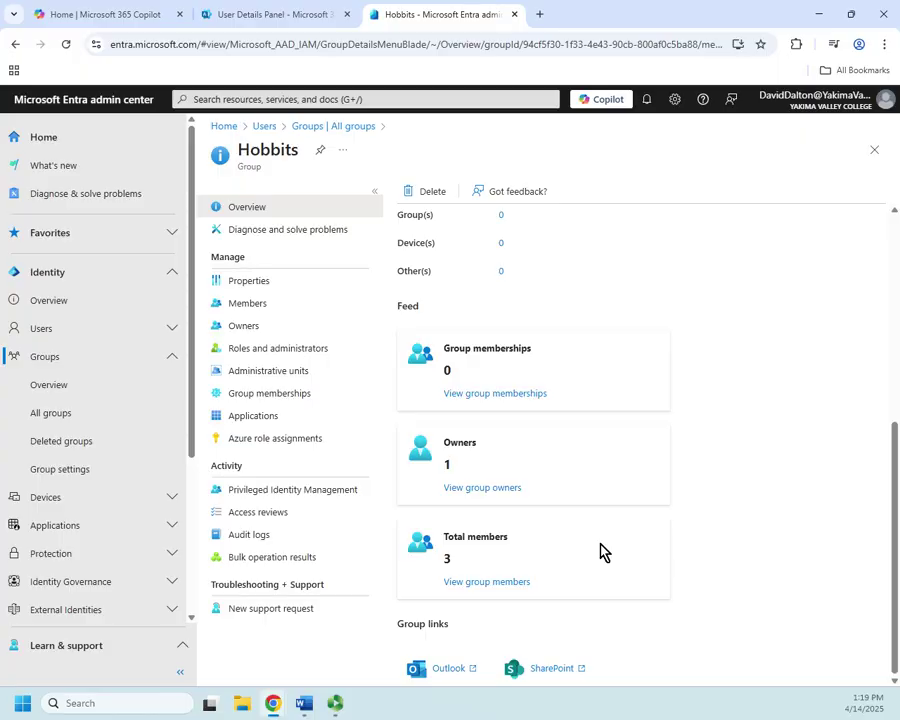
scroll(603, 551, up, 5)
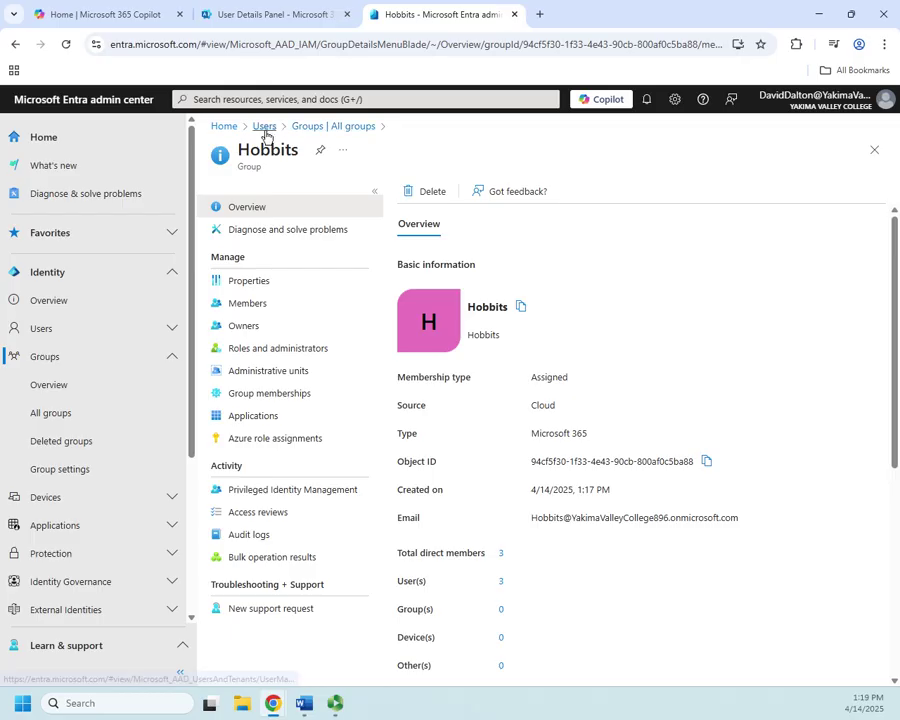
click(306, 128)
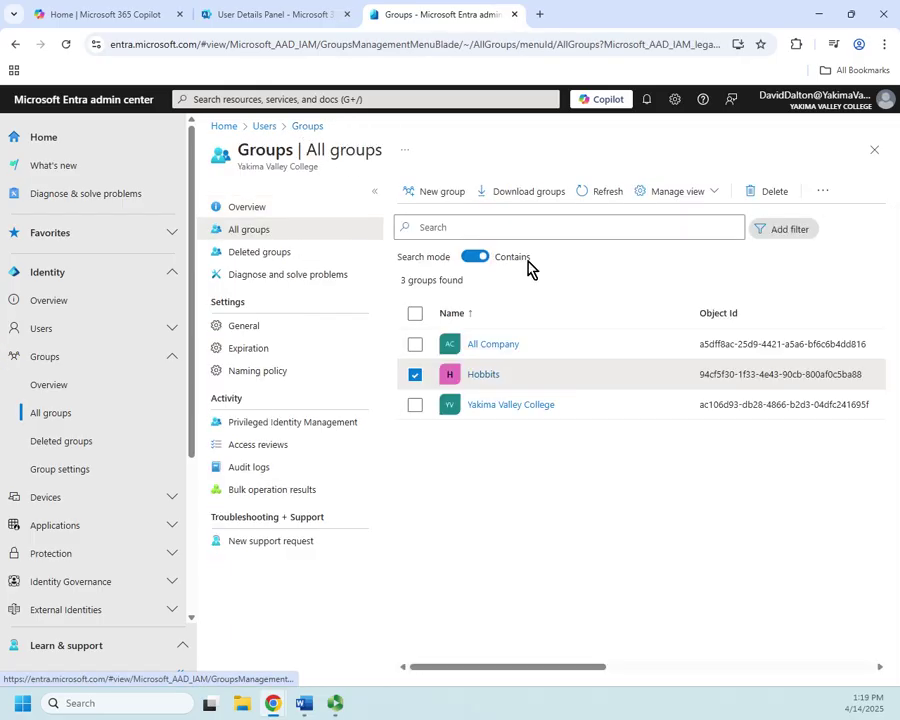
click(415, 376)
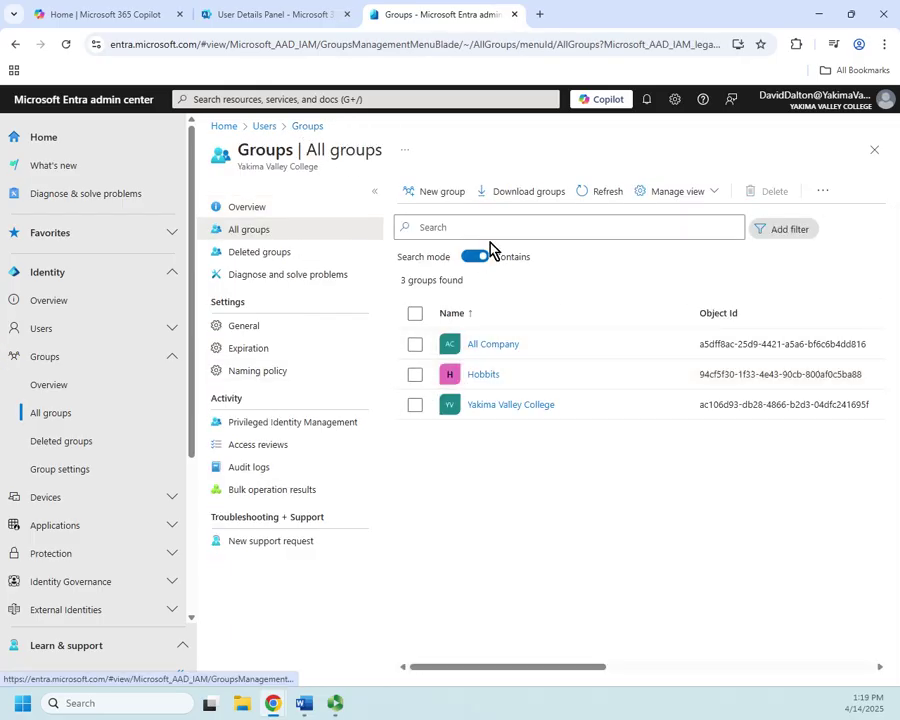
Start a new group of type Microsoft 365 named Ring Bearers, leaving its description empty
click(424, 197)
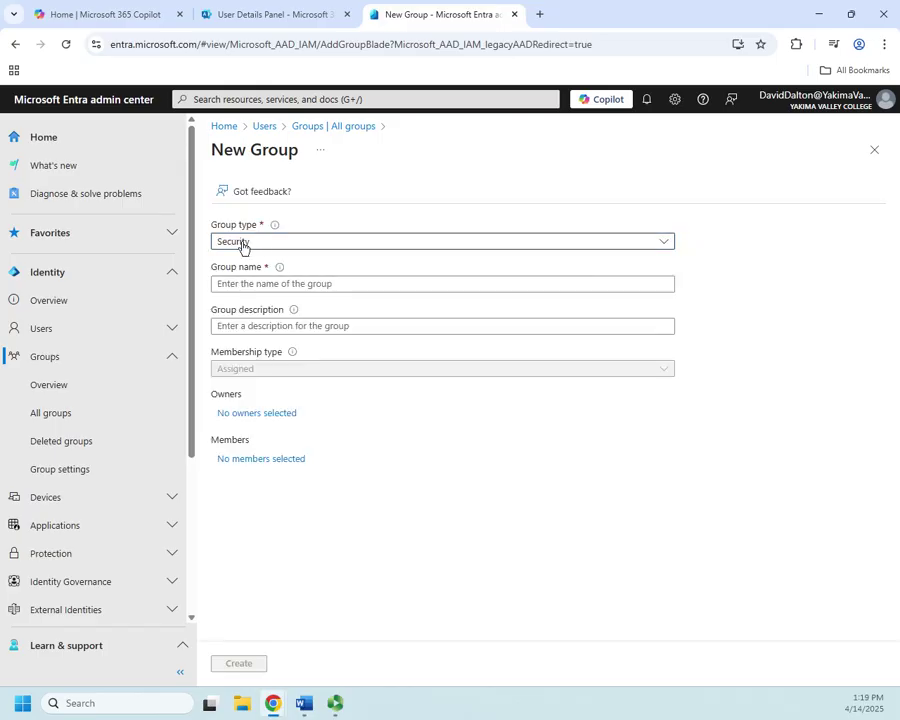
click(325, 248)
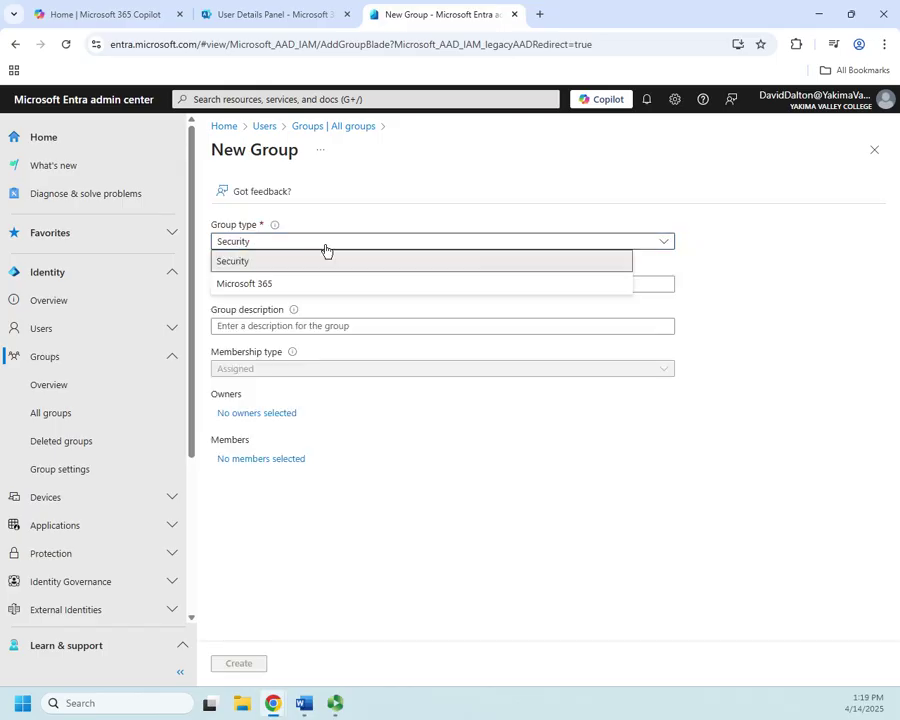
click(253, 284)
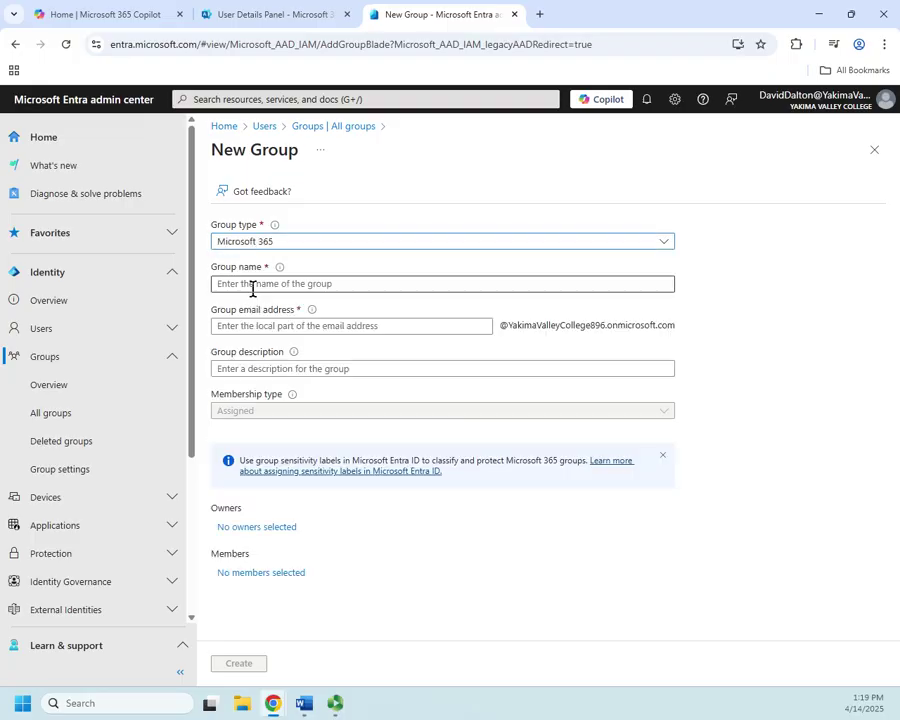
click(404, 283)
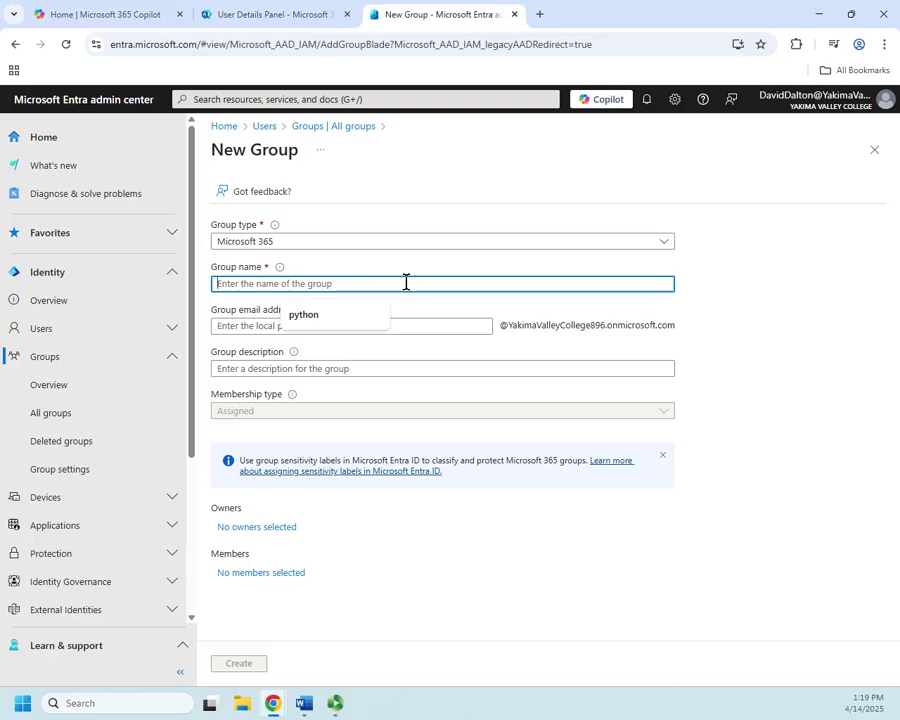
text(Ring)
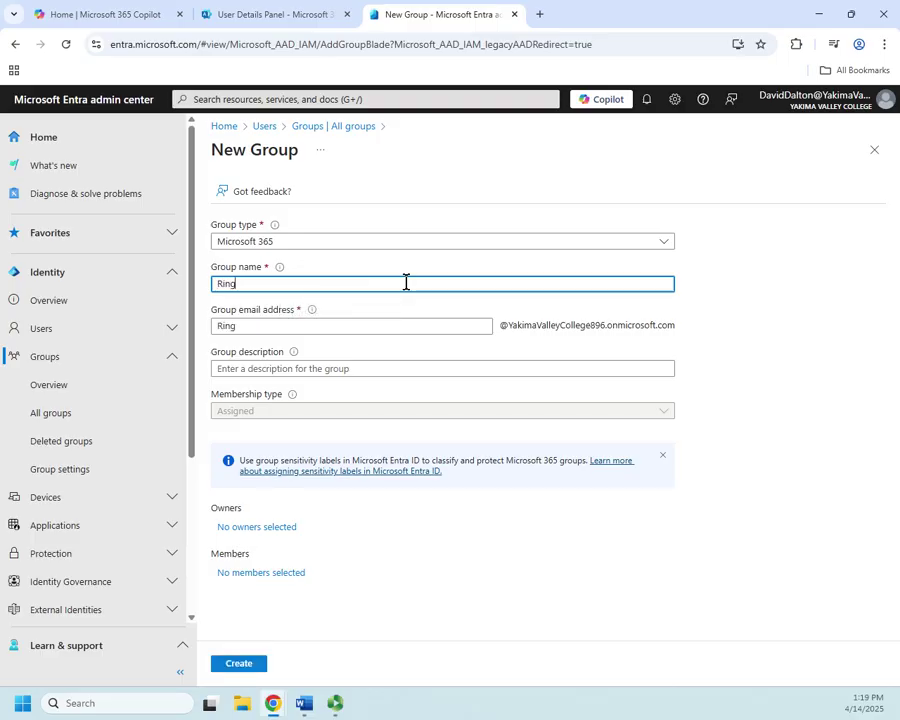
text( Bearers)
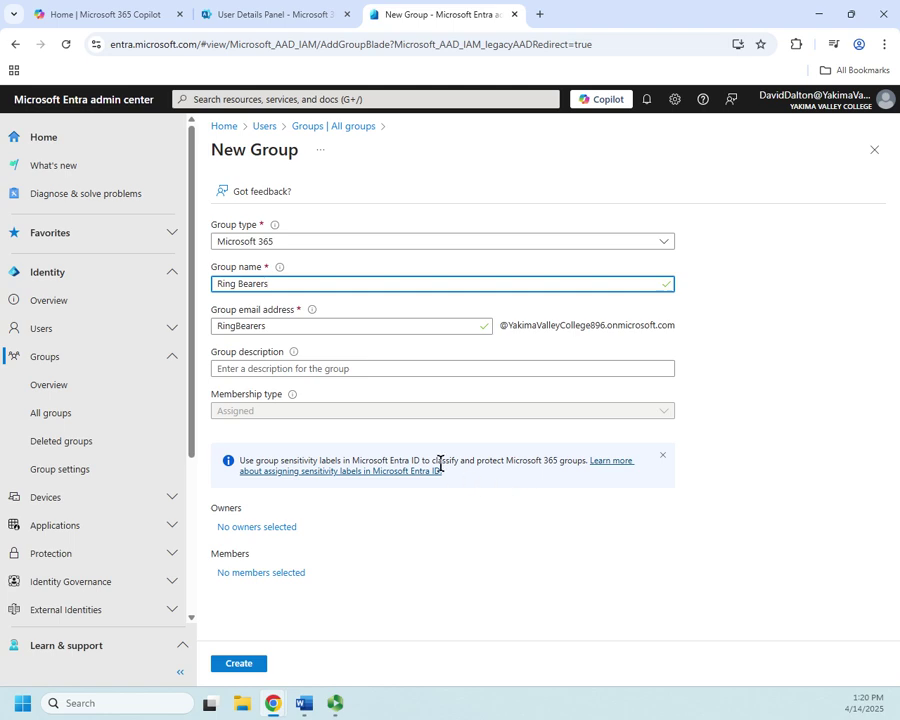
mouse_move(293, 402)
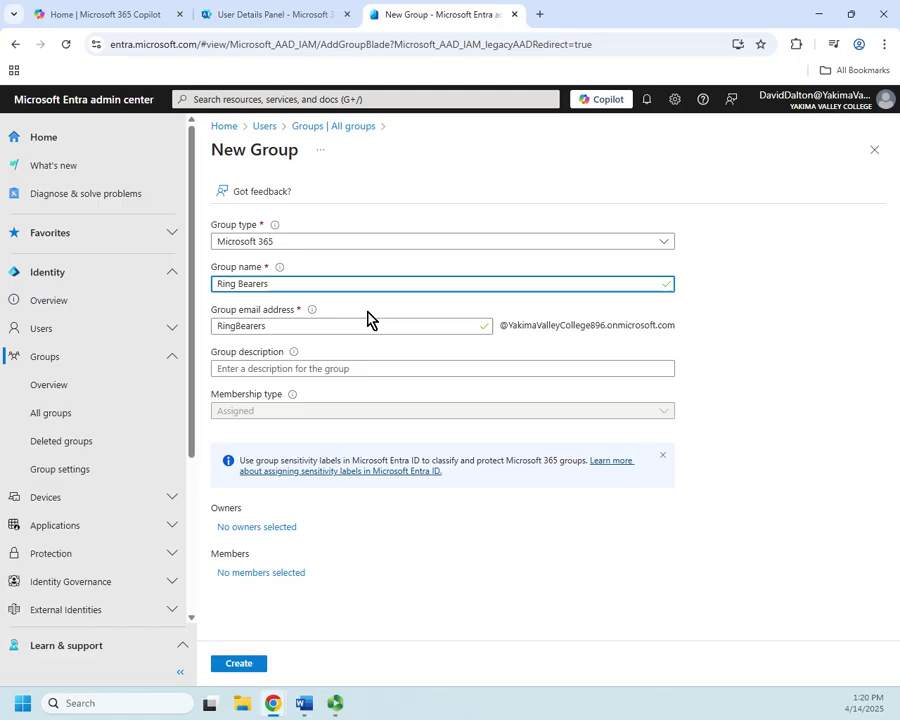
click(370, 366)
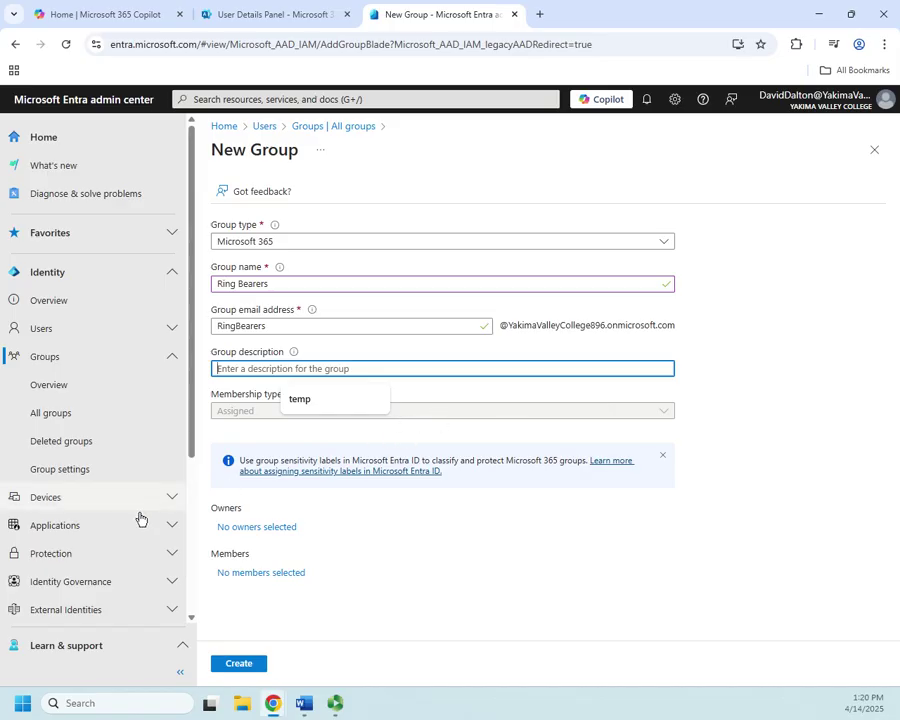
Assign the signed-in administrator as the group's owner and add the first and third listed users as members
click(256, 530)
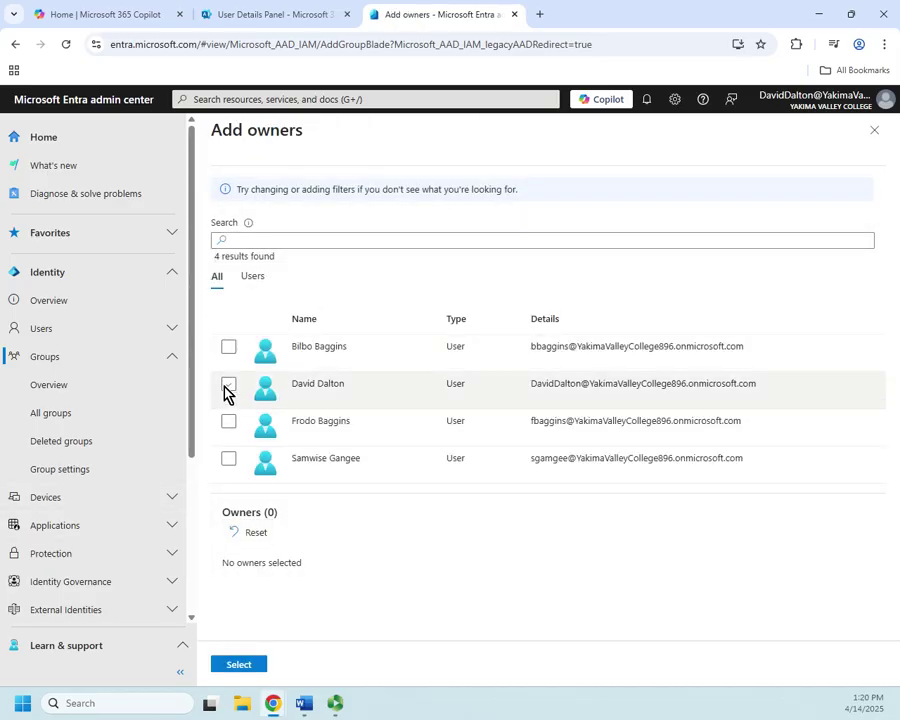
click(229, 387)
click(238, 665)
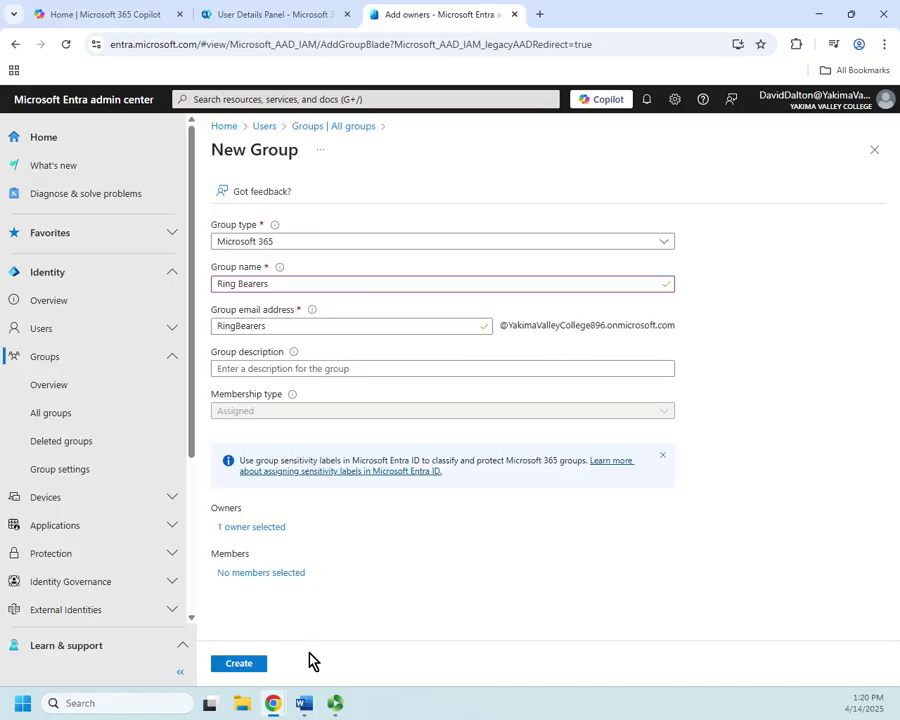
click(271, 575)
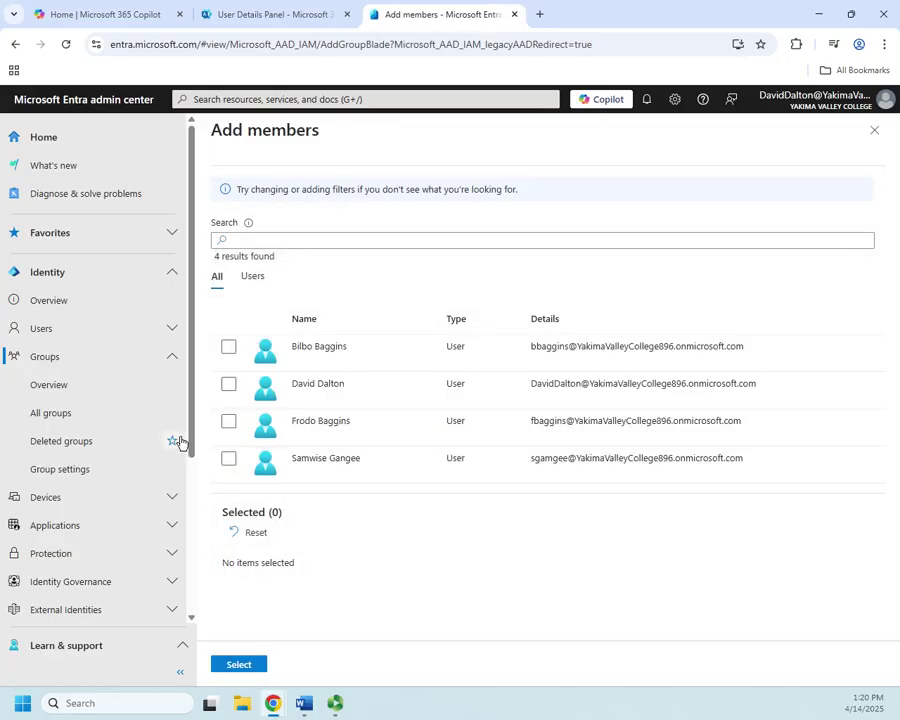
click(228, 421)
click(229, 347)
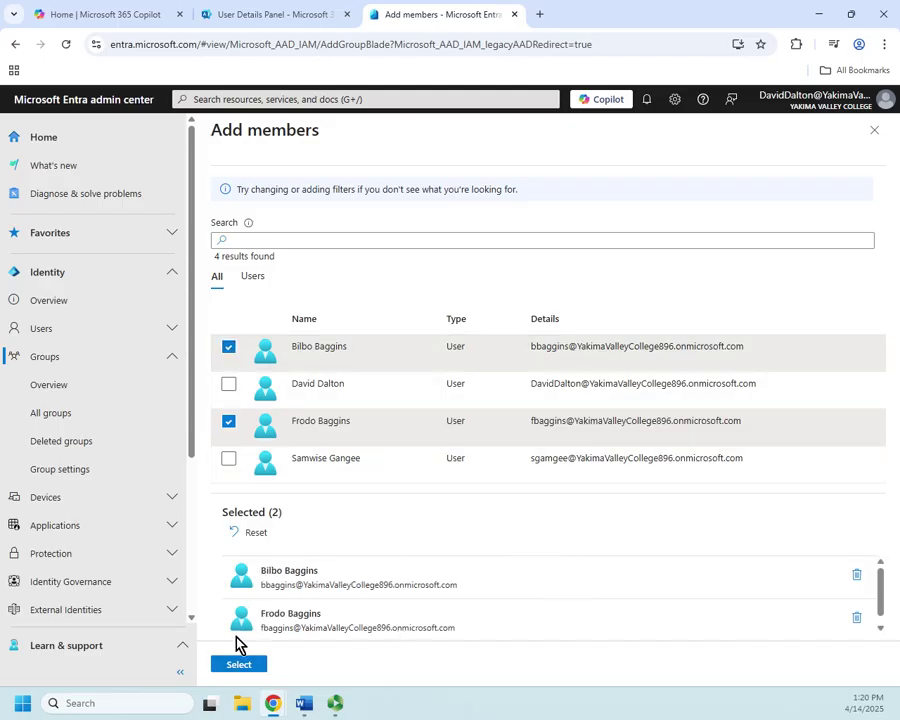
click(238, 665)
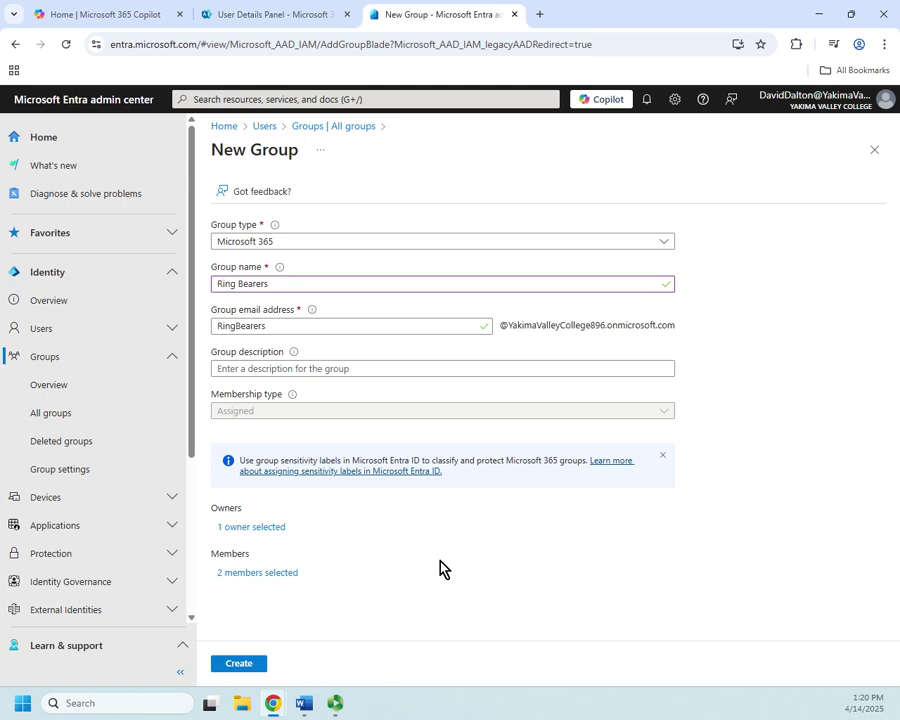
Create the Ring Bearers group and reload the page listing all groups
click(237, 665)
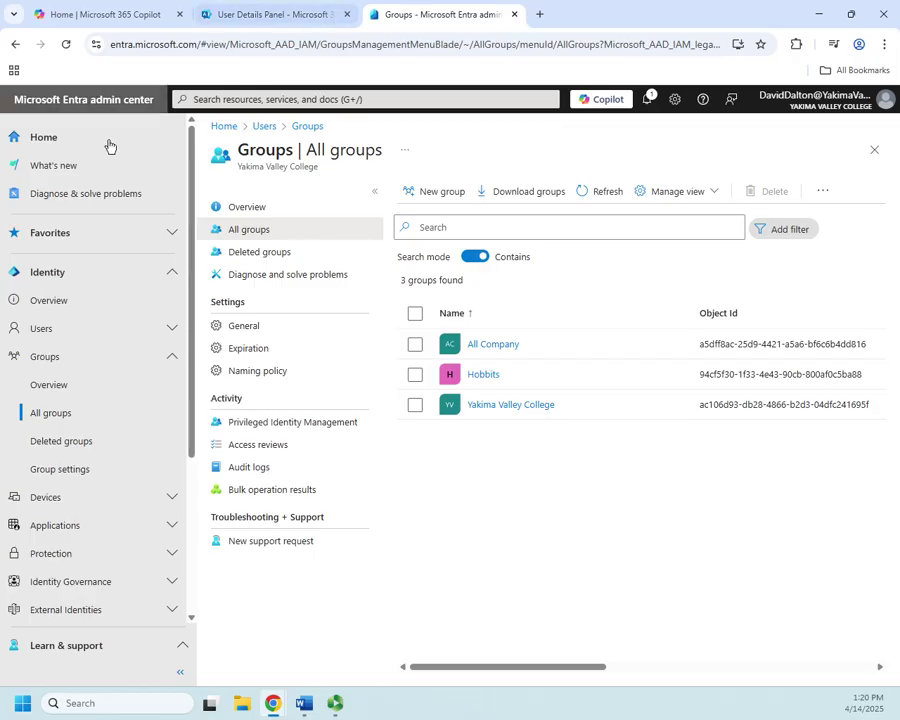
click(66, 44)
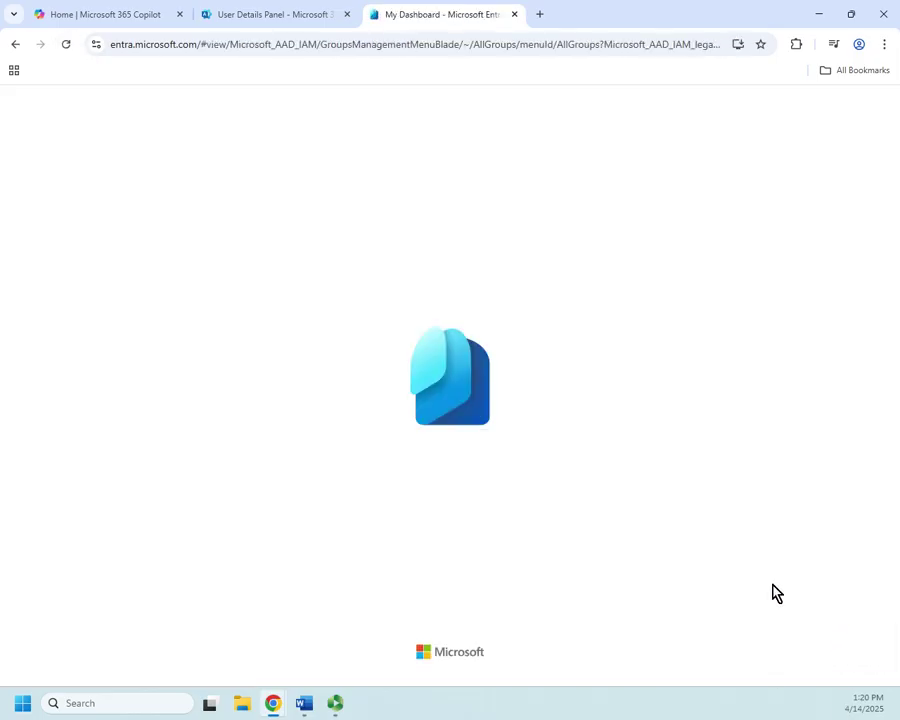